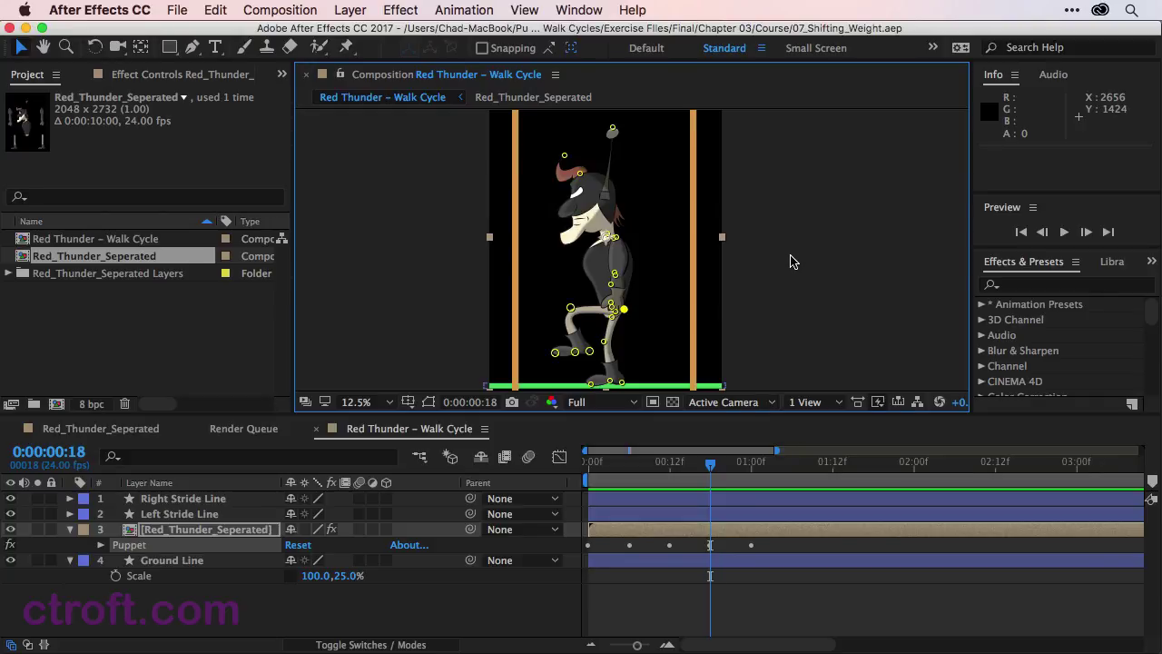
Step: At frame 0, select the Puppet effect on Red_Thunder_Seperated and move the body's neck pin forward
drag(711, 463, 567, 463)
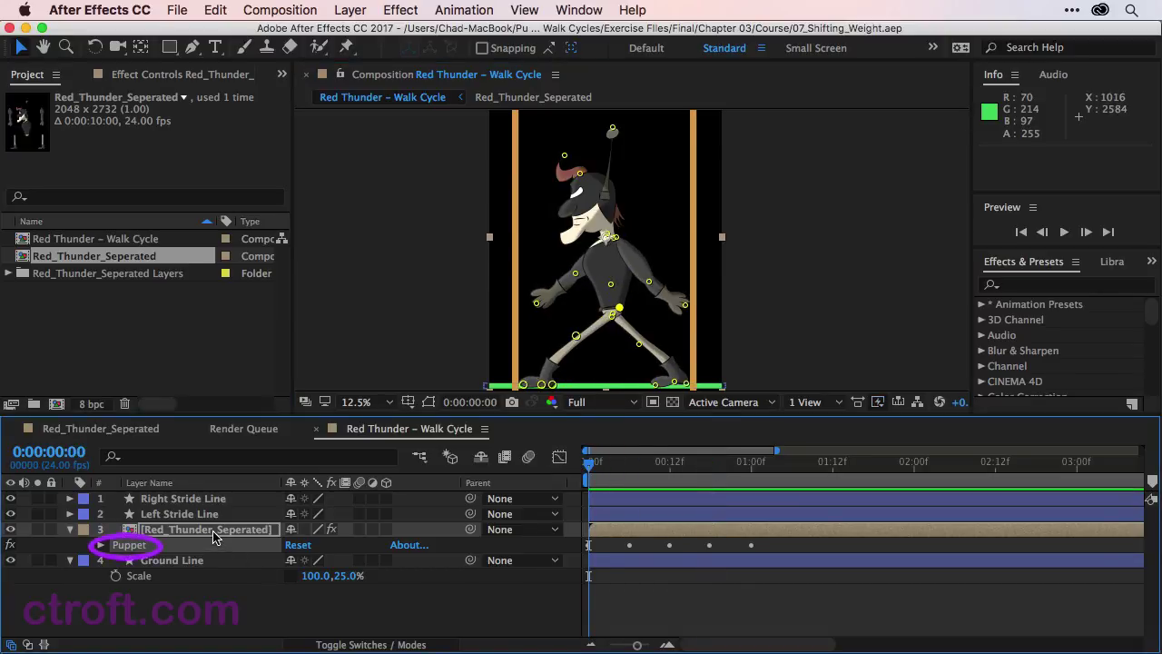
click(152, 543)
key(e)
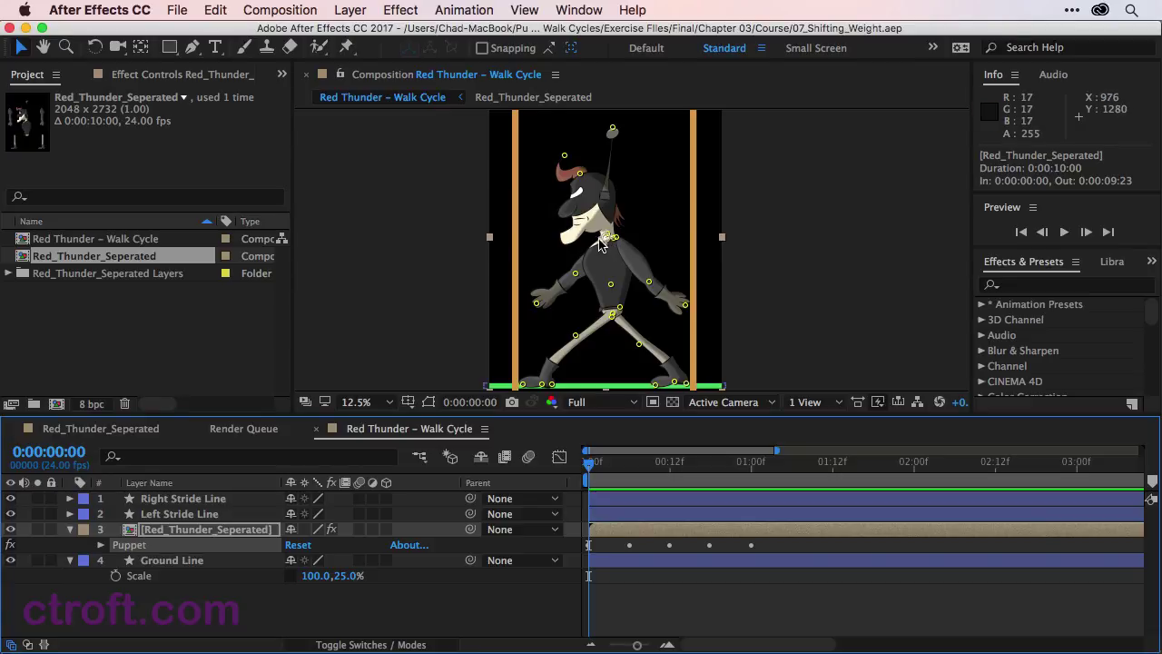
scroll(599, 242, up, 1)
drag(631, 238, 587, 245)
key(space)
drag(673, 194, 687, 277)
drag(692, 231, 698, 252)
key(v)
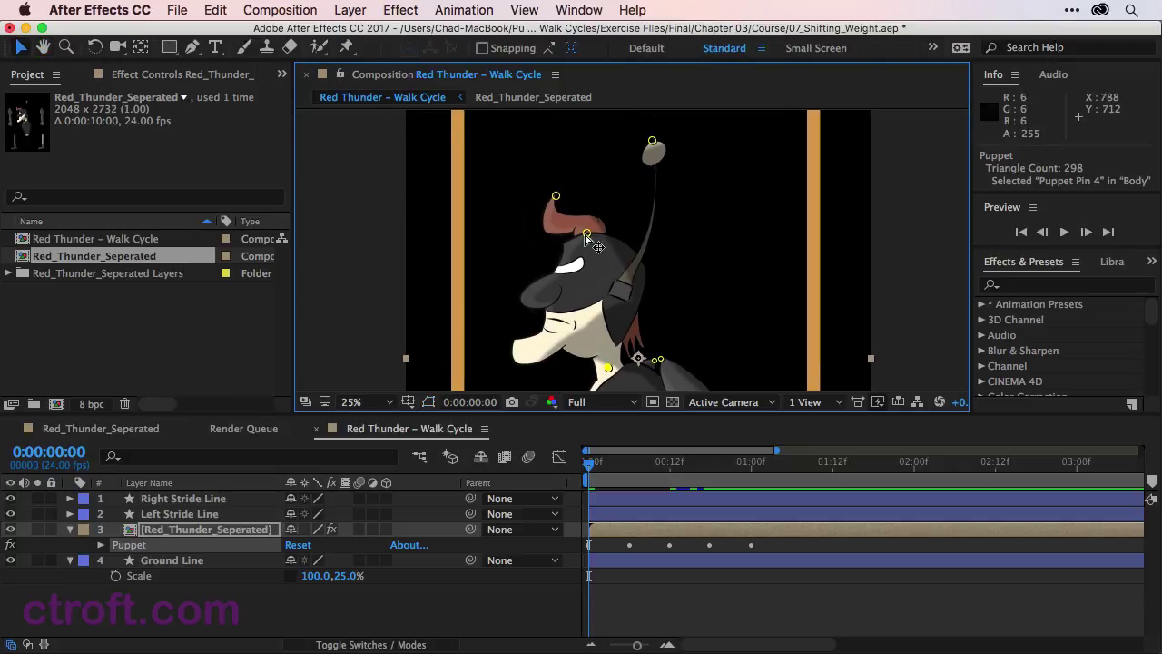
Step: Push the head pin forward and raise the hair tip and antenna tip pins at frame 0
drag(587, 233, 549, 237)
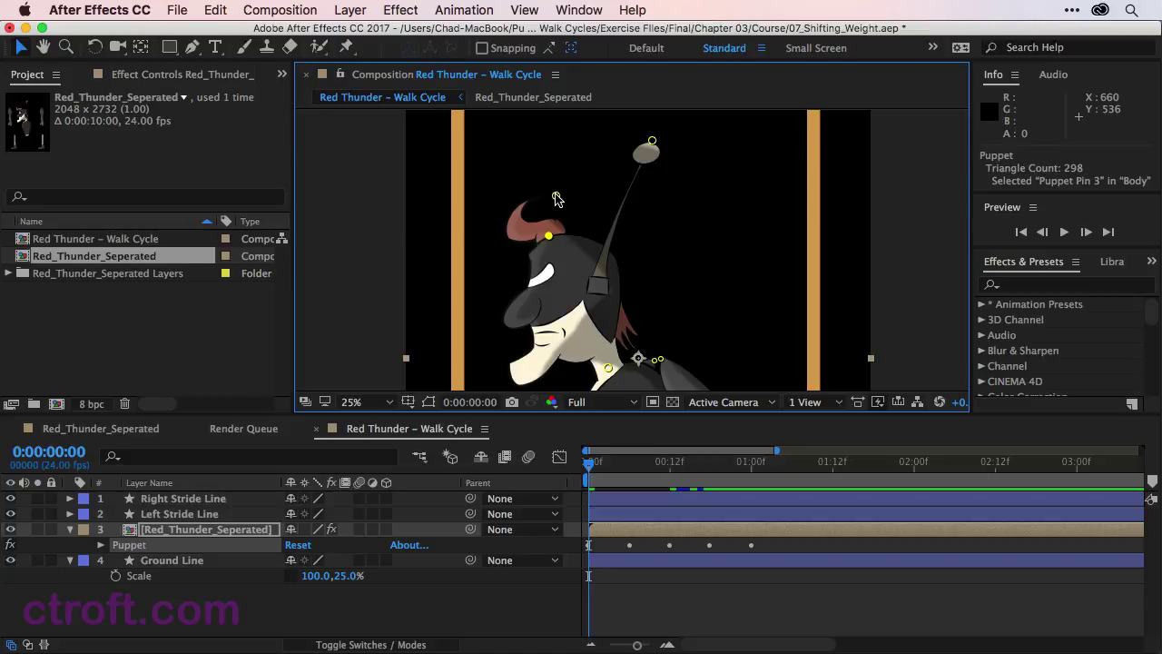
drag(556, 199, 563, 130)
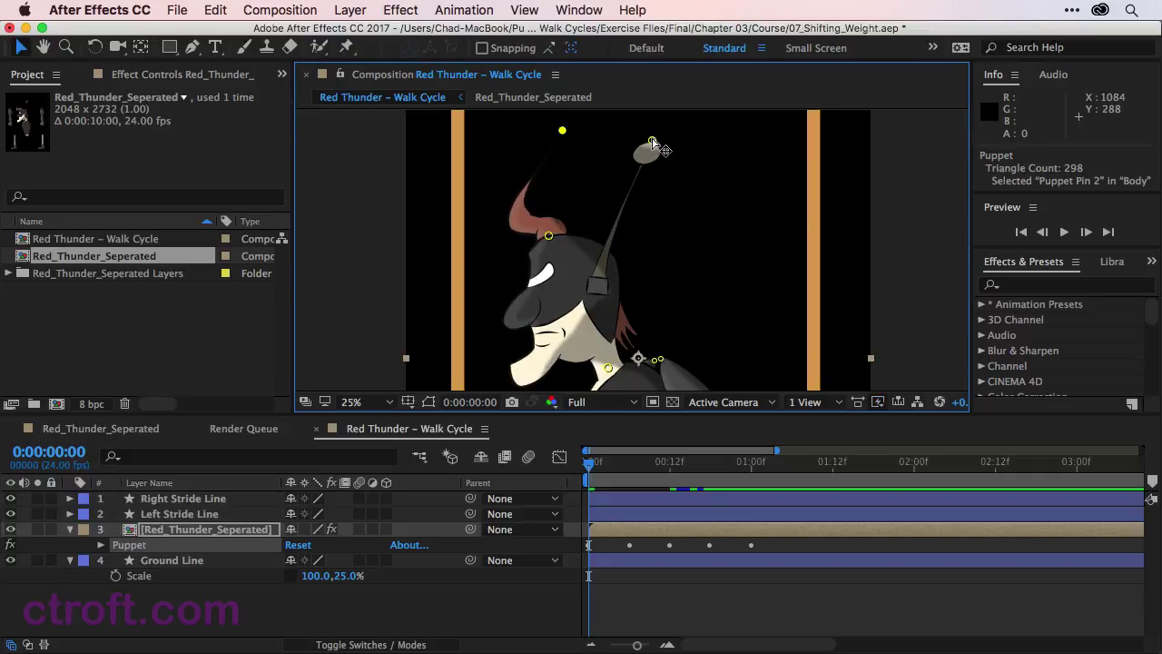
drag(653, 143, 648, 114)
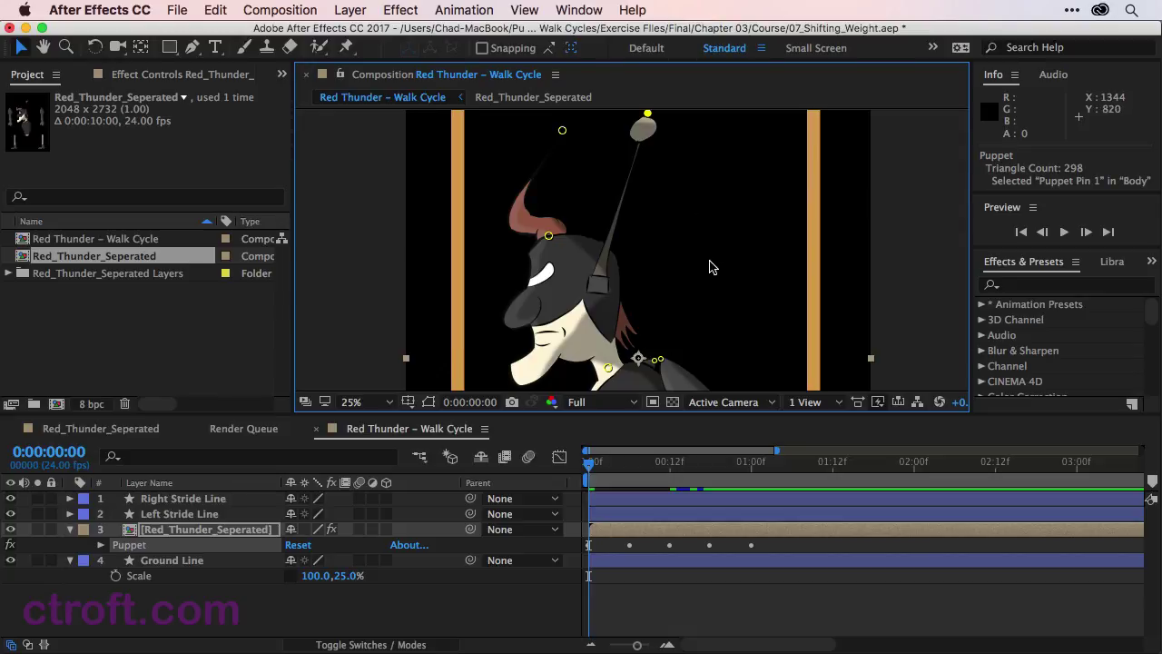
Step: Move both arms' shoulder pins forward to the neck, and shift the front arm's elbow and hand pins forward and up
key(space)
drag(708, 262, 717, 108)
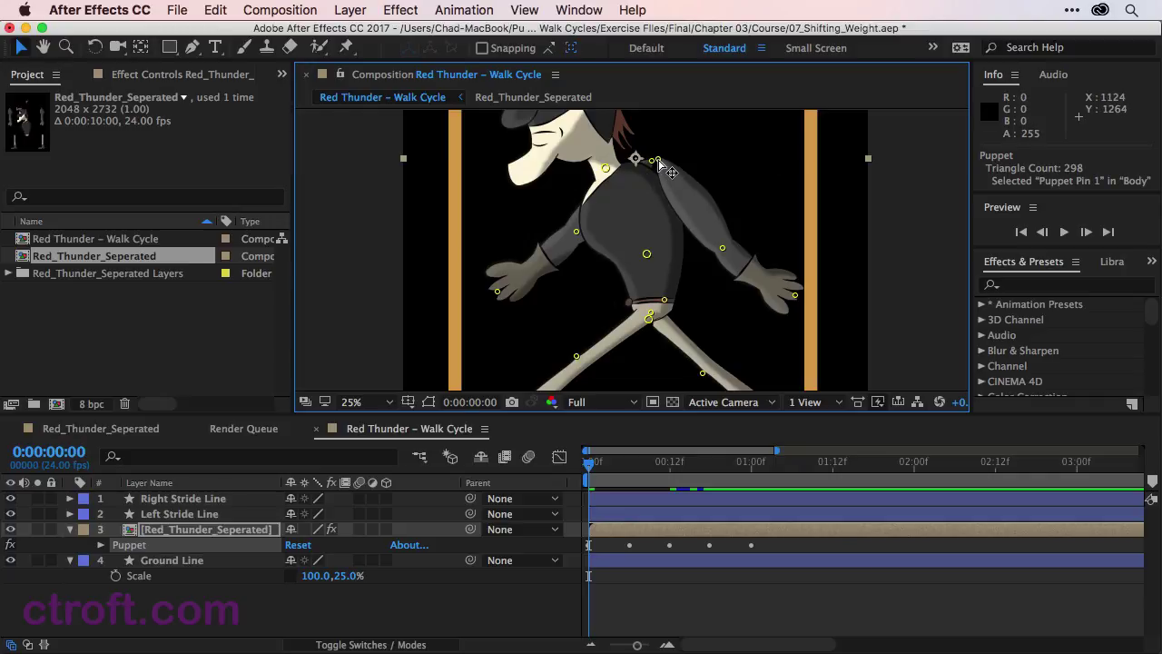
drag(661, 164, 626, 173)
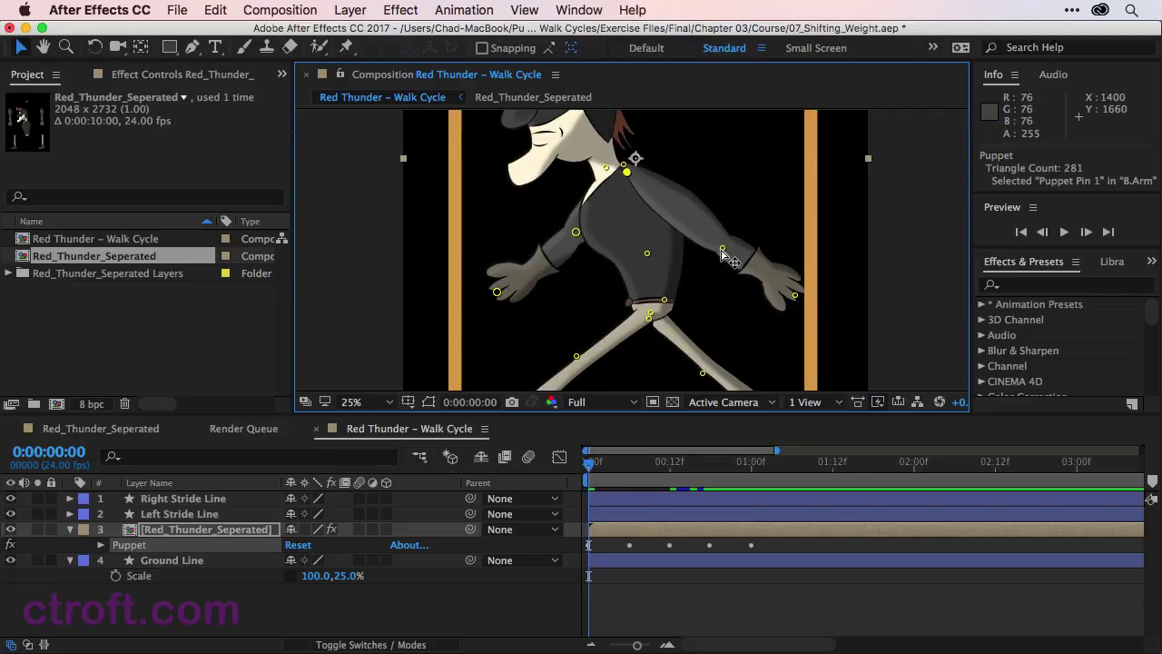
drag(722, 247, 698, 221)
drag(794, 295, 775, 271)
drag(701, 226, 698, 231)
drag(774, 271, 779, 277)
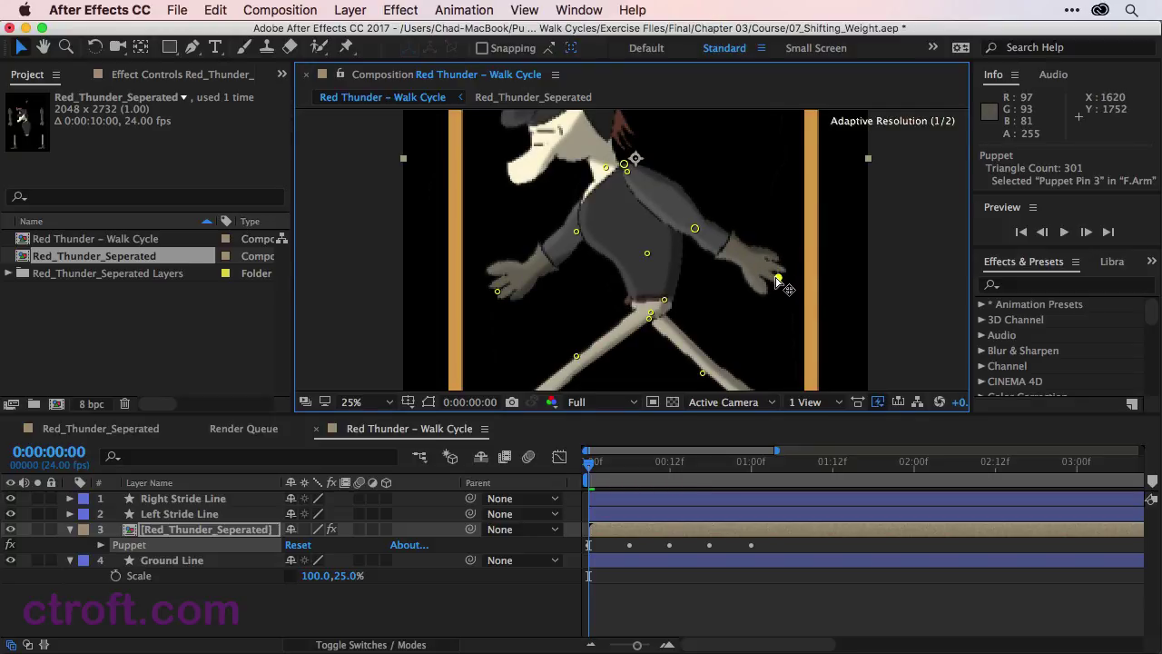
Step: Move the antenna tip pin slightly forward at frame 0
scroll(742, 290, down, 1)
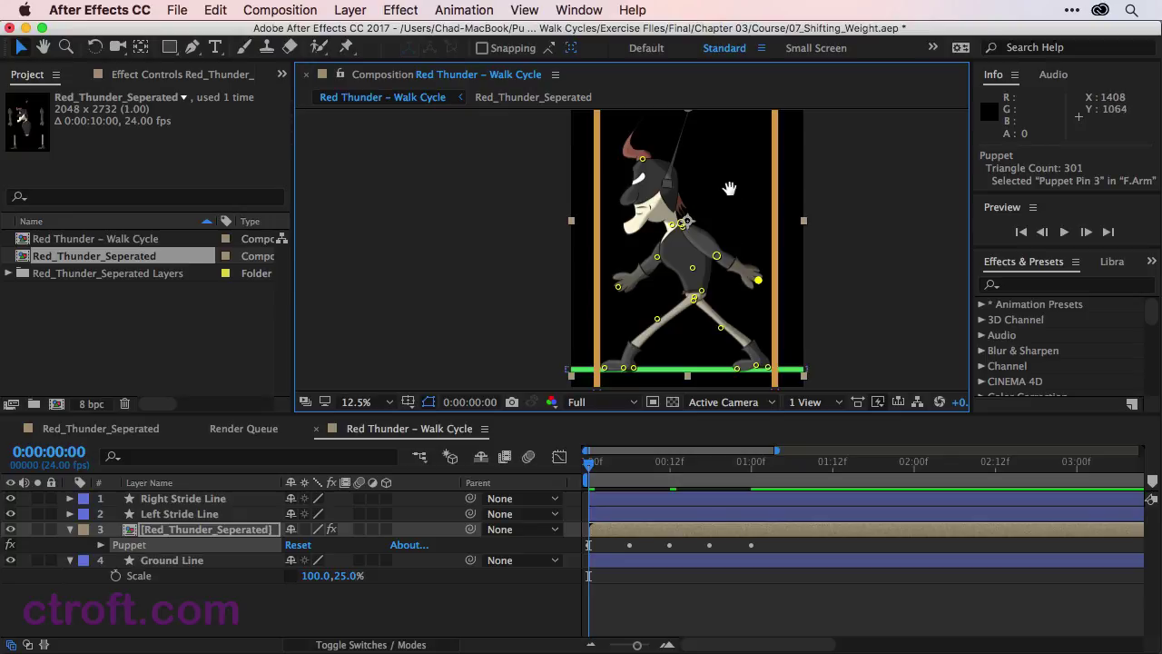
drag(726, 152, 704, 171)
drag(673, 117, 656, 118)
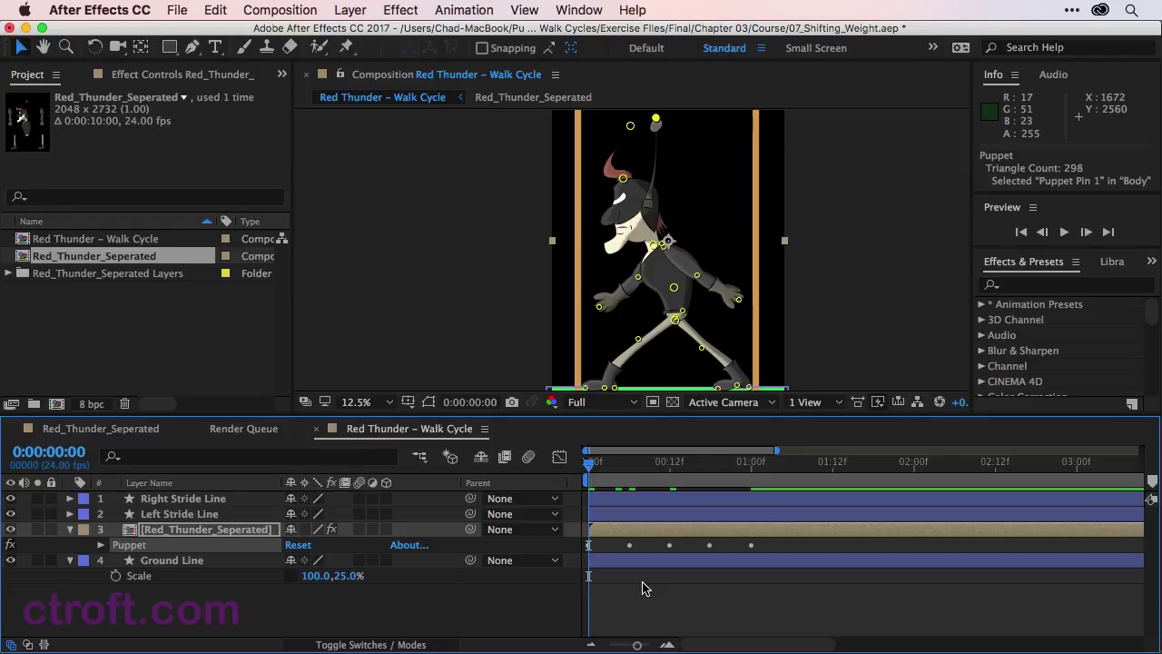
Step: Select all the head, torso, arm and hip pins with the Puppet Pin tool and lower them together at frame 0
click(346, 49)
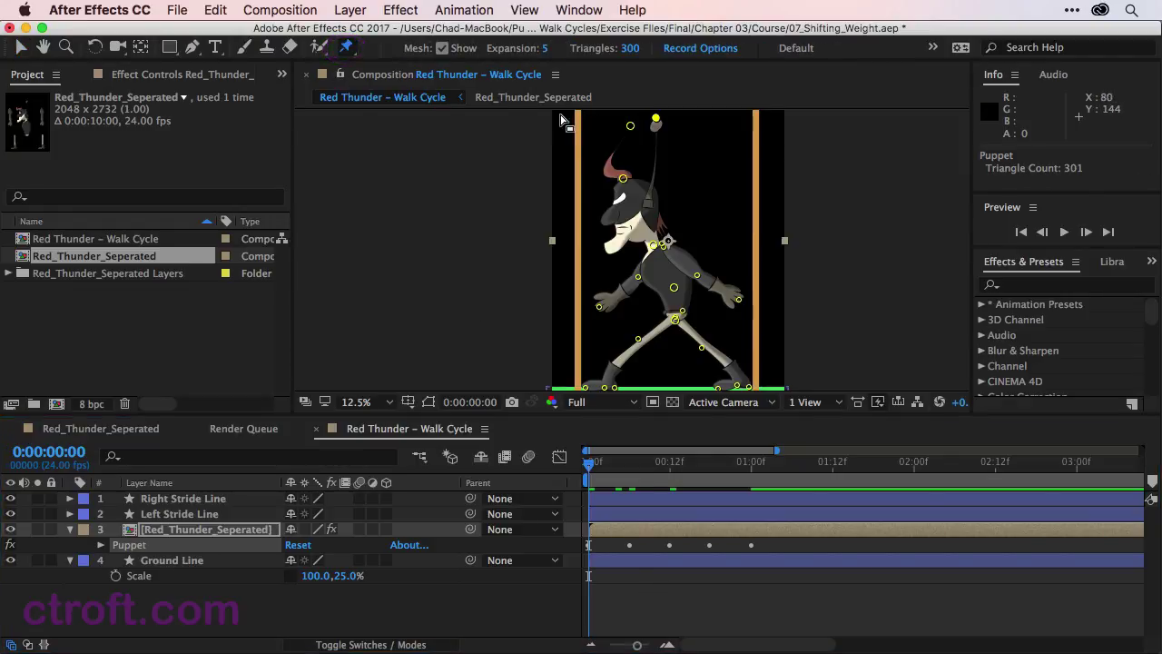
drag(558, 116, 768, 345)
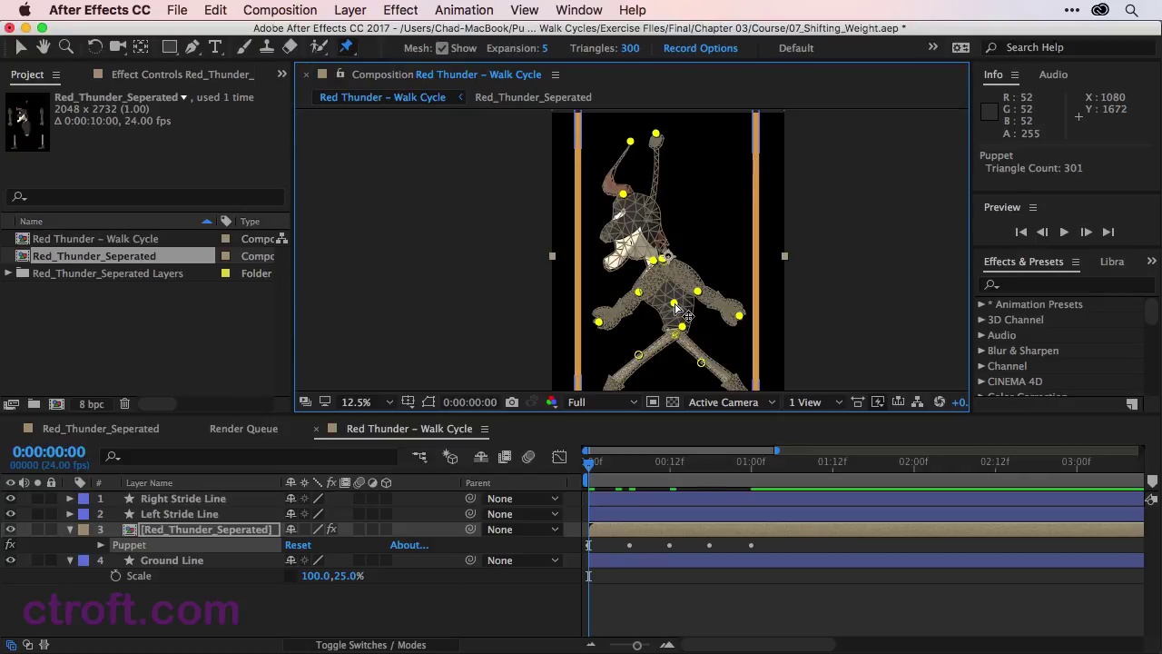
drag(676, 309, 677, 313)
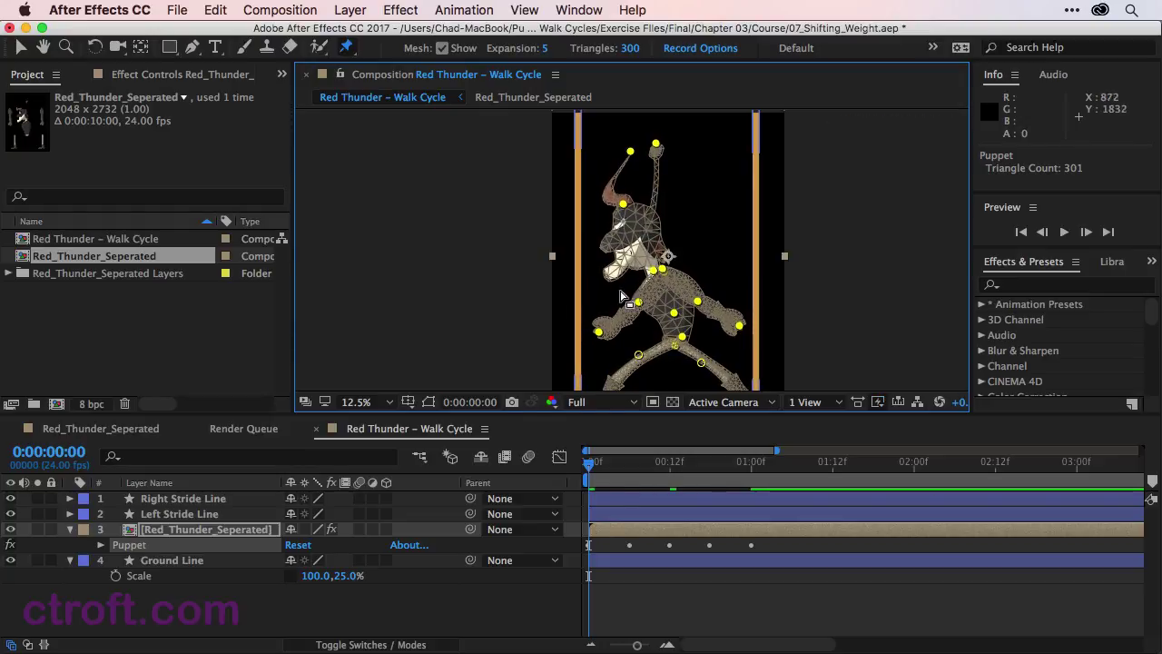
Step: Bend both legs at frame 0 by moving the front-reaching knee pin forward and up and the trailing knee pin down
click(20, 47)
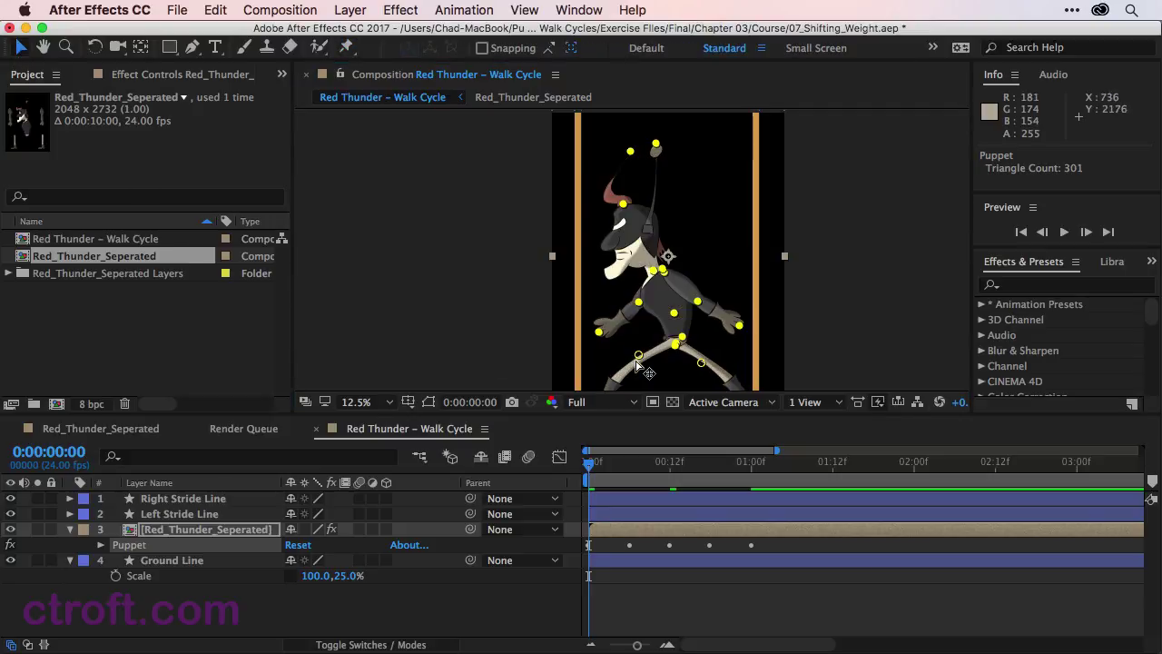
drag(638, 354, 626, 349)
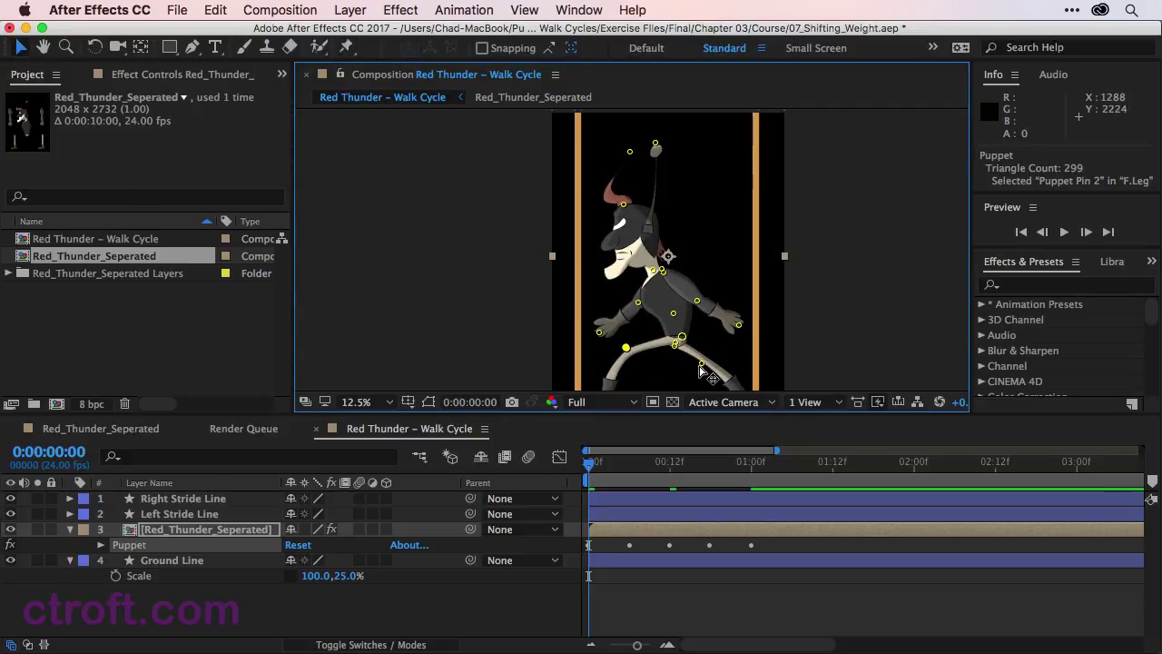
drag(702, 362, 694, 371)
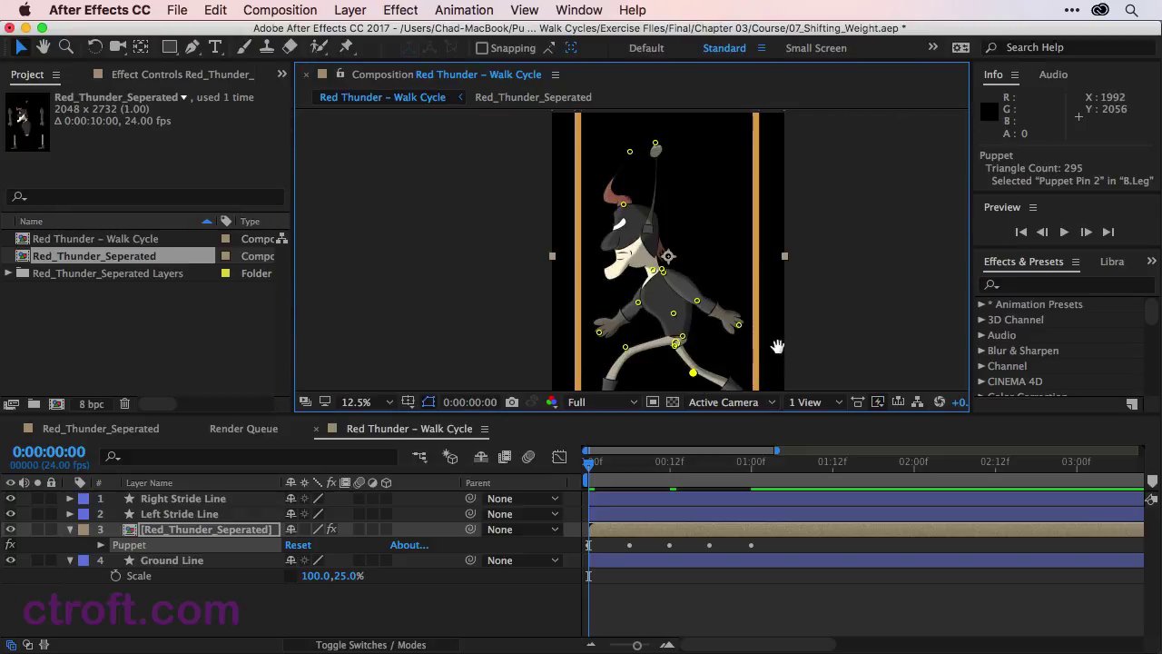
key(h)
drag(773, 339, 771, 315)
key(v)
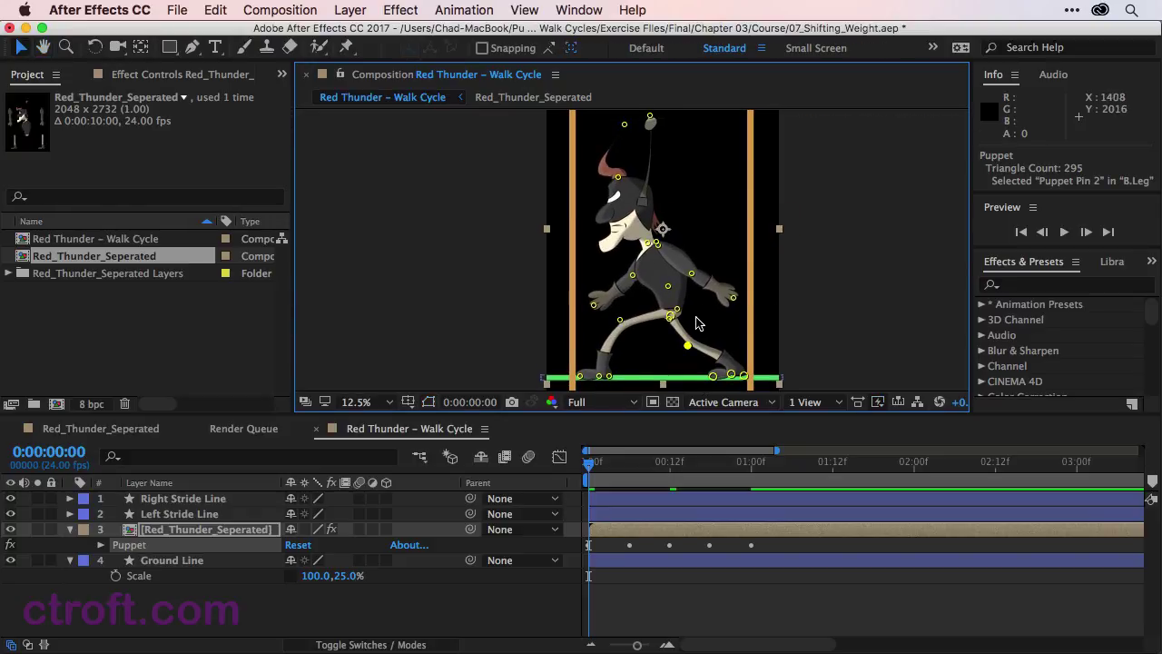
drag(687, 348, 690, 348)
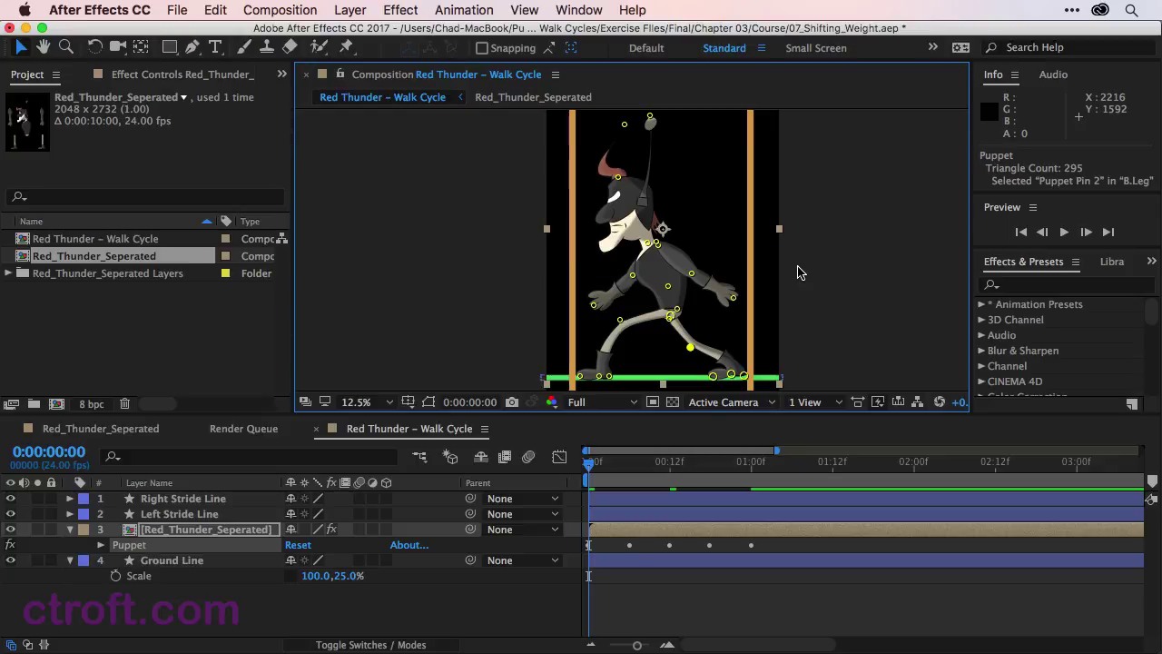
Step: At frame 6, select all the head, torso, arm and hip pins with the Puppet Pin tool and raise them together
click(629, 472)
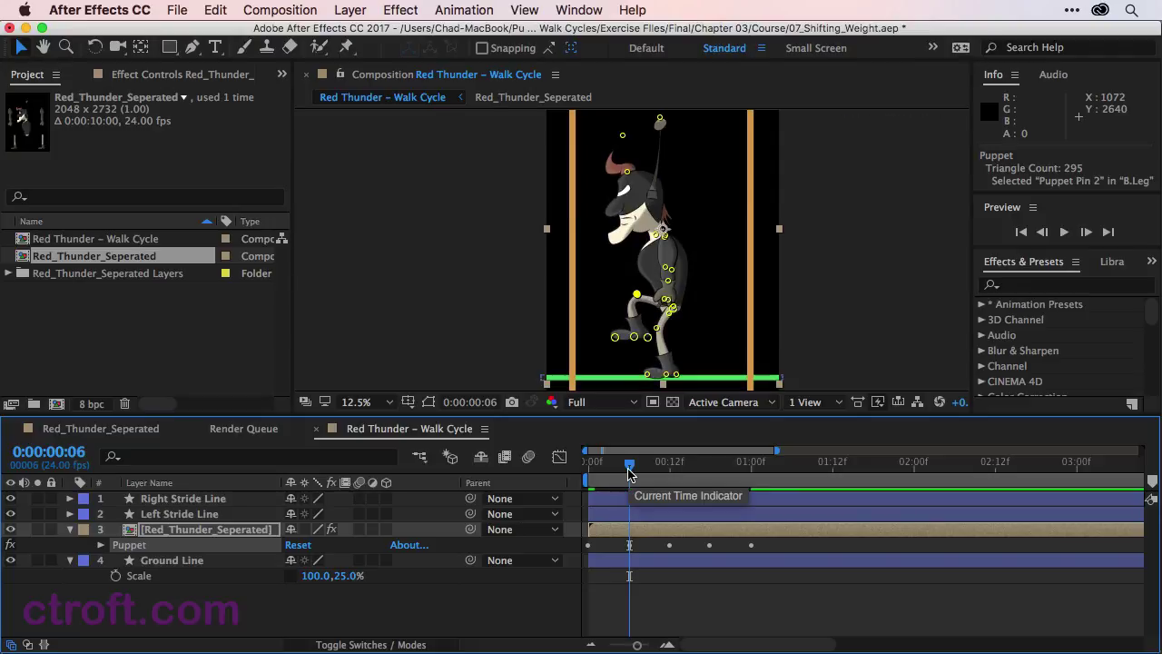
key(super+p)
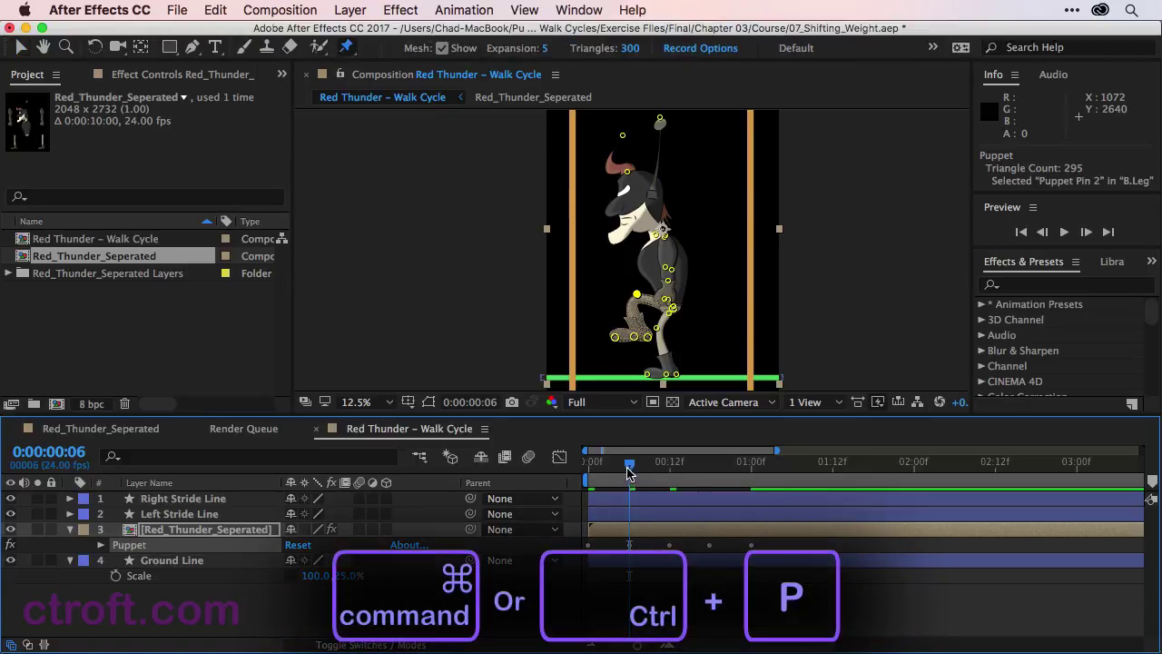
click(586, 120)
drag(583, 123, 715, 324)
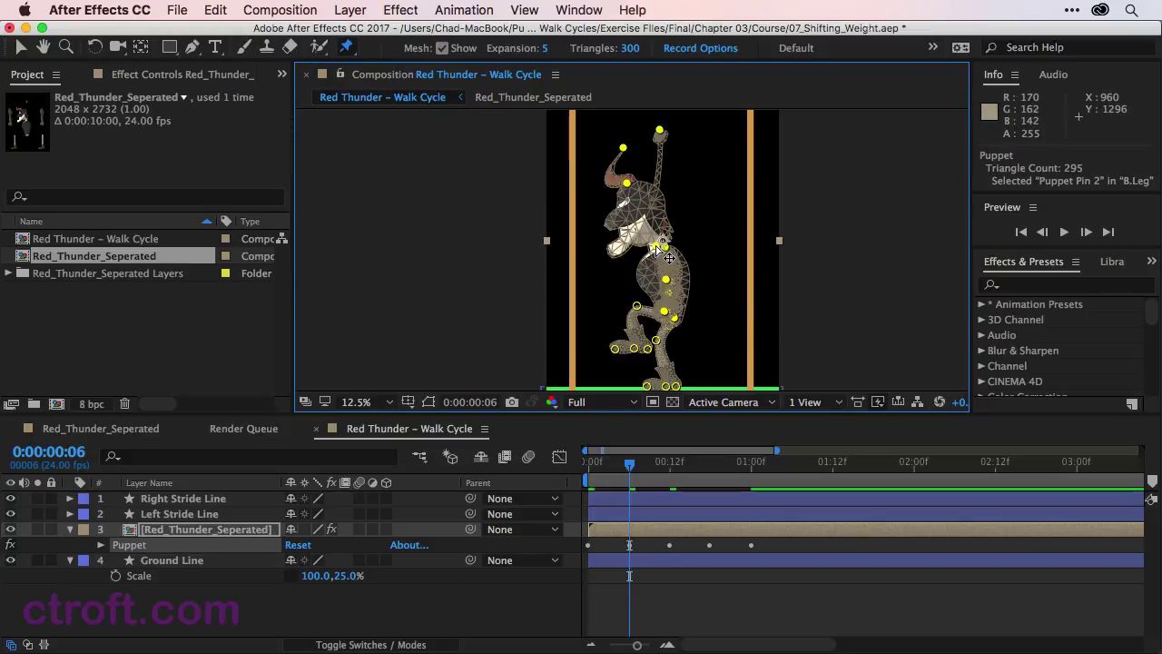
drag(655, 243, 663, 225)
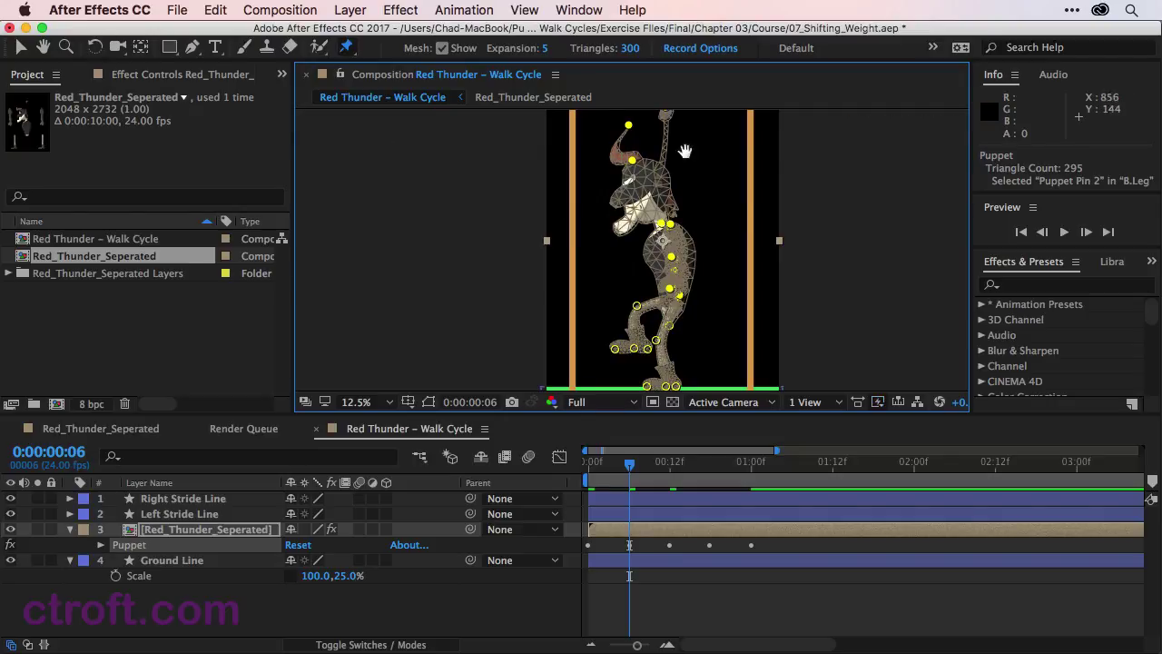
Step: Pull the hair tip and antenna tip pins down at frame 6
key(v)
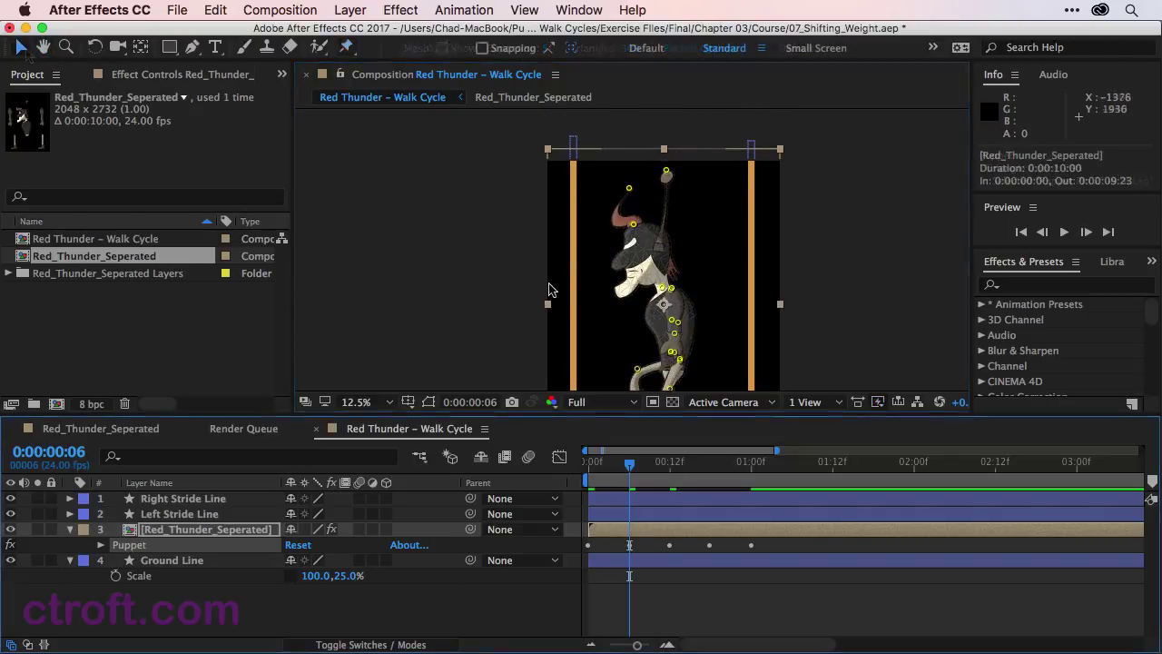
drag(628, 193, 621, 238)
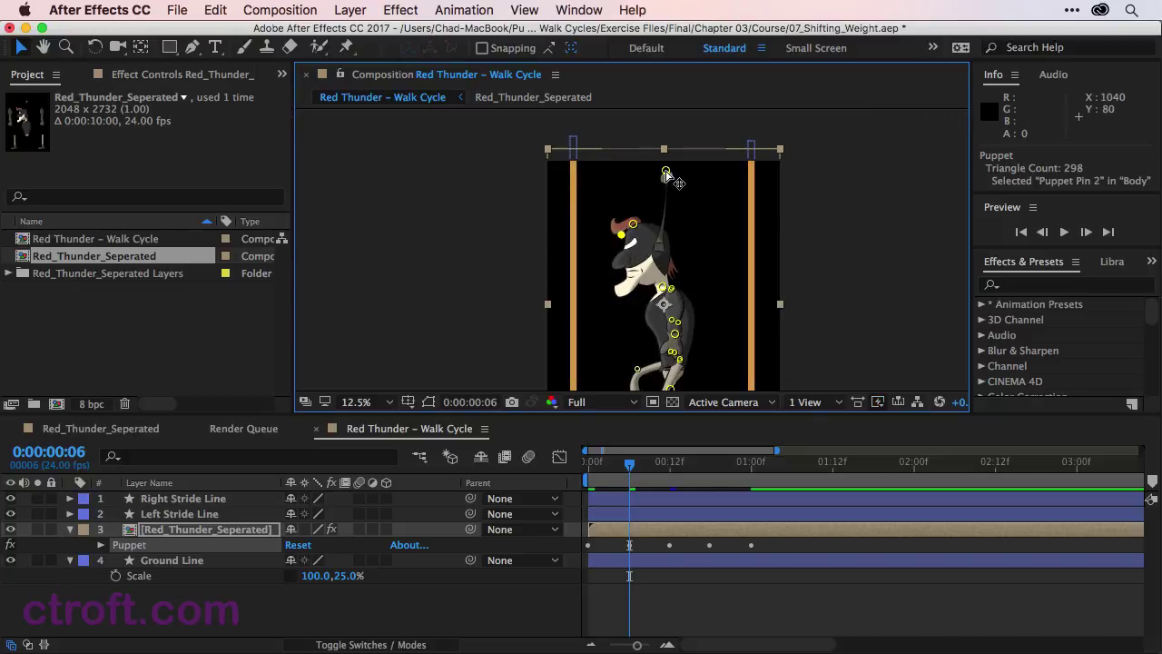
drag(666, 171, 661, 190)
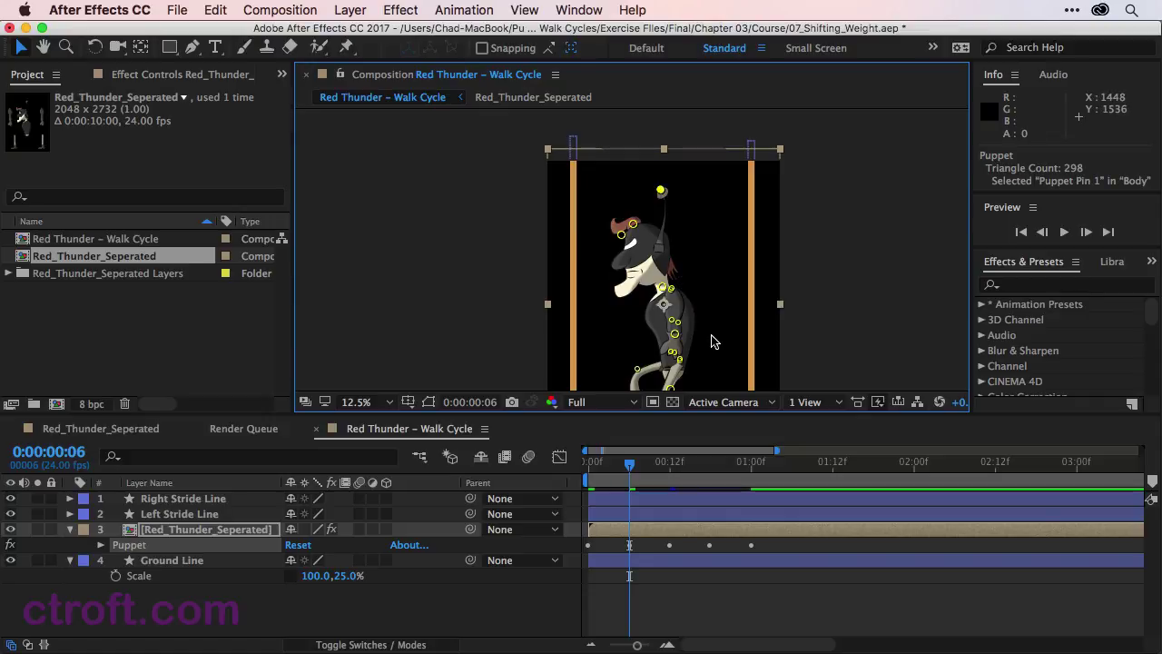
Step: Move the body's mid-torso pin slightly backward at frame 6
scroll(713, 338, down, 1)
scroll(713, 338, up, 2)
key(space)
drag(768, 344, 633, 219)
key(v)
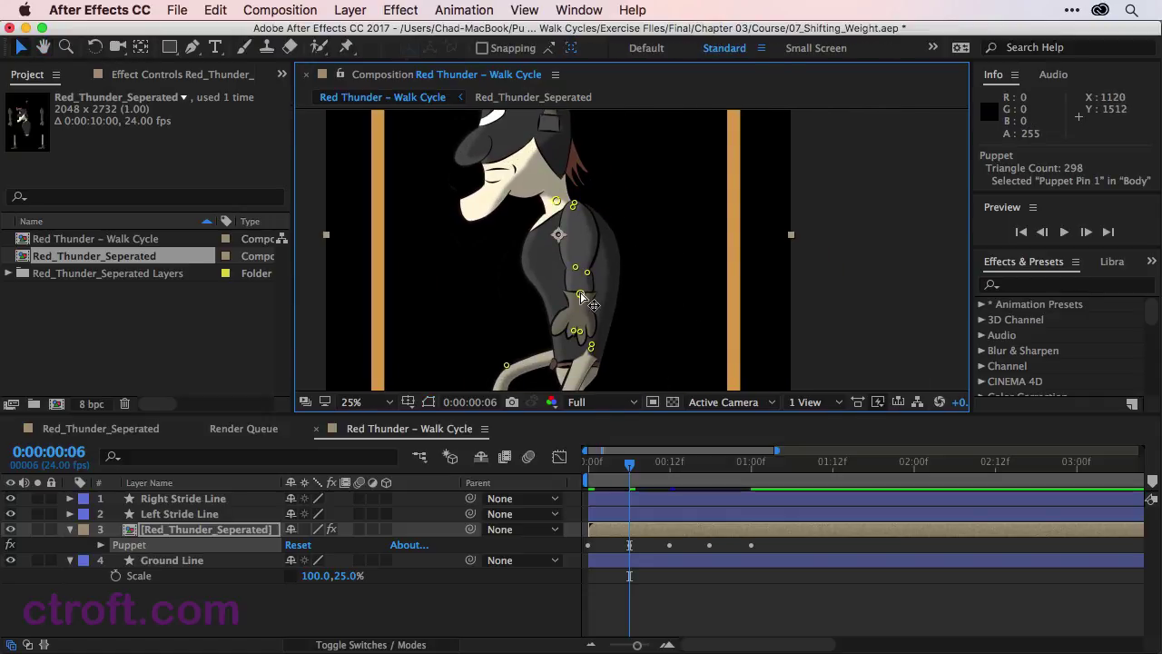
mouse_move(581, 295)
mouse_down()
mouse_move(558, 297)
mouse_move(592, 295)
mouse_up()
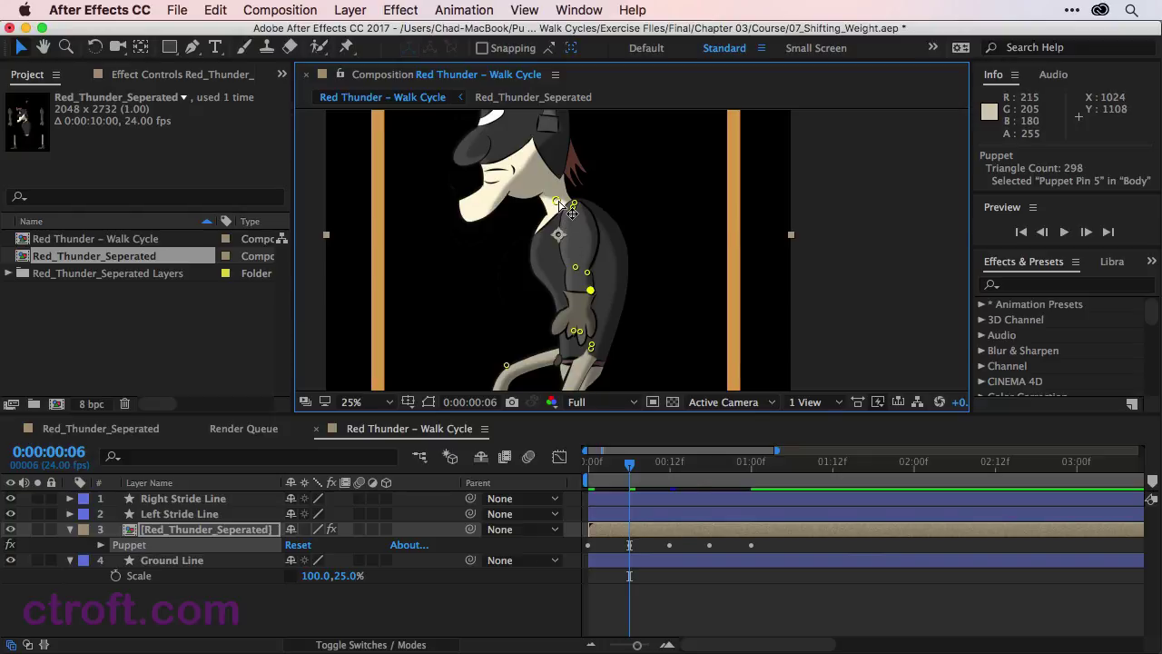
Step: Shift the neck and head pins backward at frame 6, and readjust the hair tip and antenna tip pins to match
drag(557, 200, 584, 193)
drag(667, 201, 667, 322)
drag(555, 131, 581, 128)
drag(498, 196, 528, 179)
drag(473, 218, 479, 215)
drag(582, 124, 591, 110)
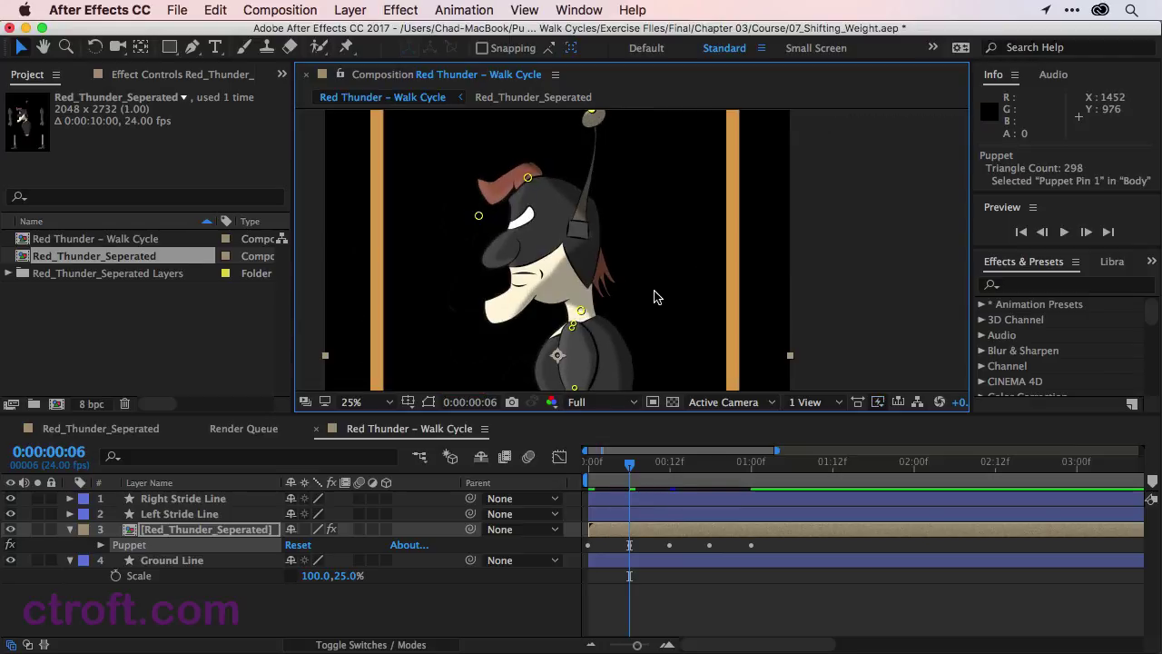
Step: Nudge the raised knee pin and move the legs' hip pins down into the pelvis at frame 6
key(space)
drag(663, 328, 635, 87)
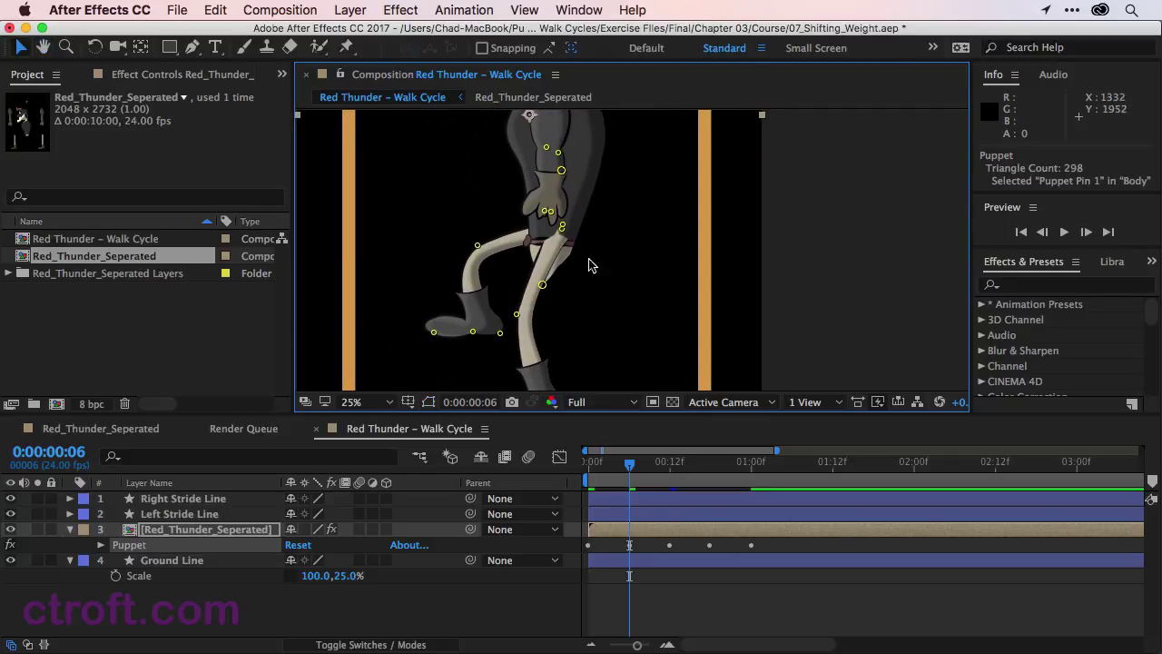
drag(477, 246, 476, 247)
drag(560, 231, 555, 257)
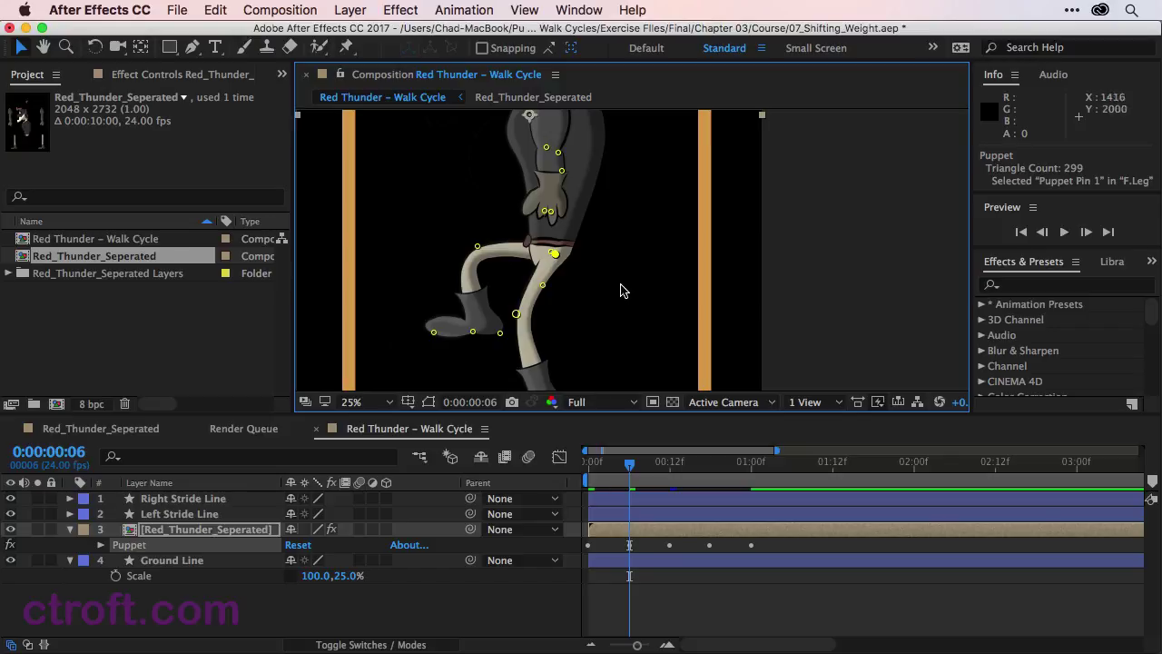
Step: Move both arms' shoulder pins backward at frame 6, and straighten the front arm by lowering its hand pin and shifting its elbow back
scroll(581, 272, down, 5)
scroll(539, 251, up, 8)
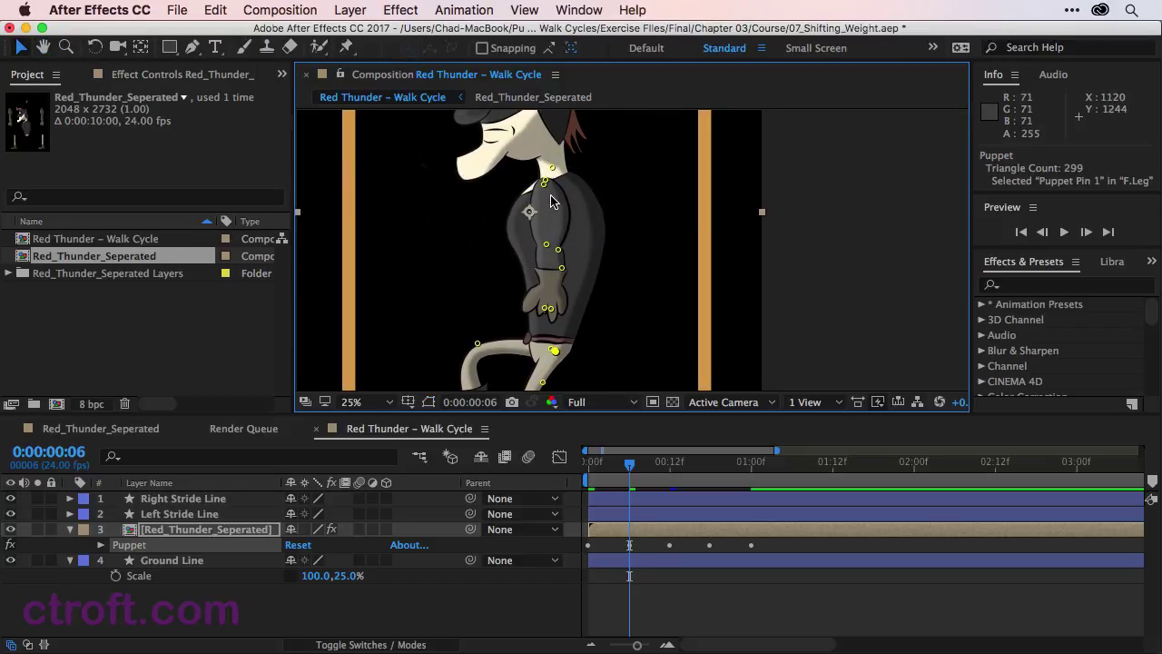
drag(547, 179, 574, 178)
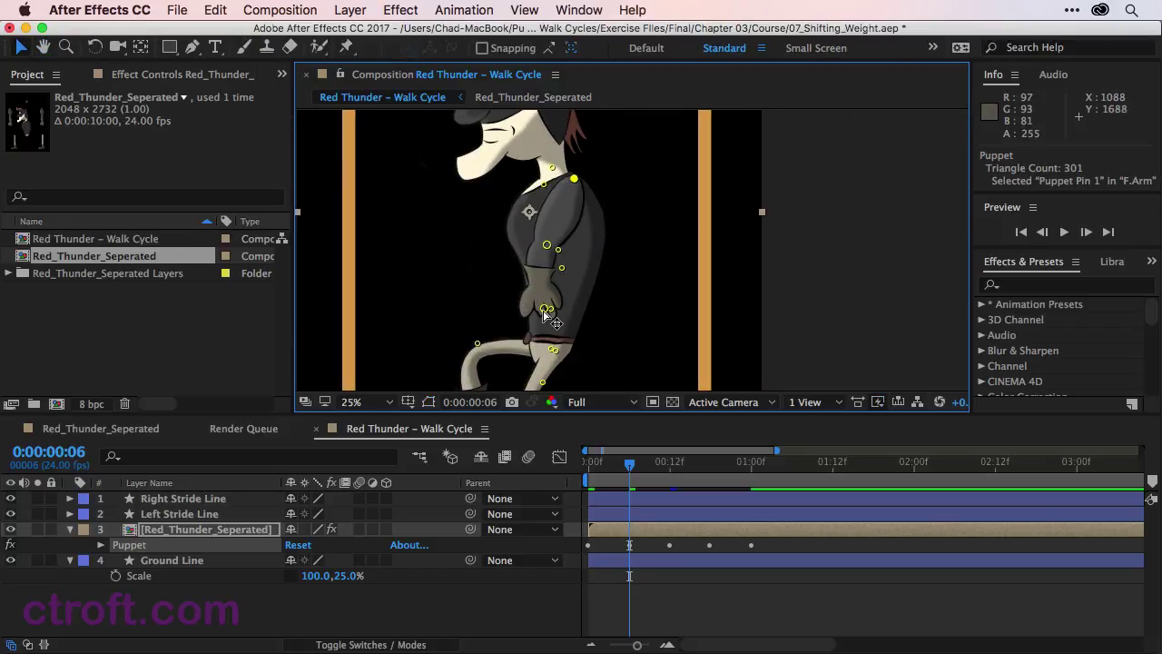
drag(545, 312, 548, 359)
drag(558, 250, 569, 252)
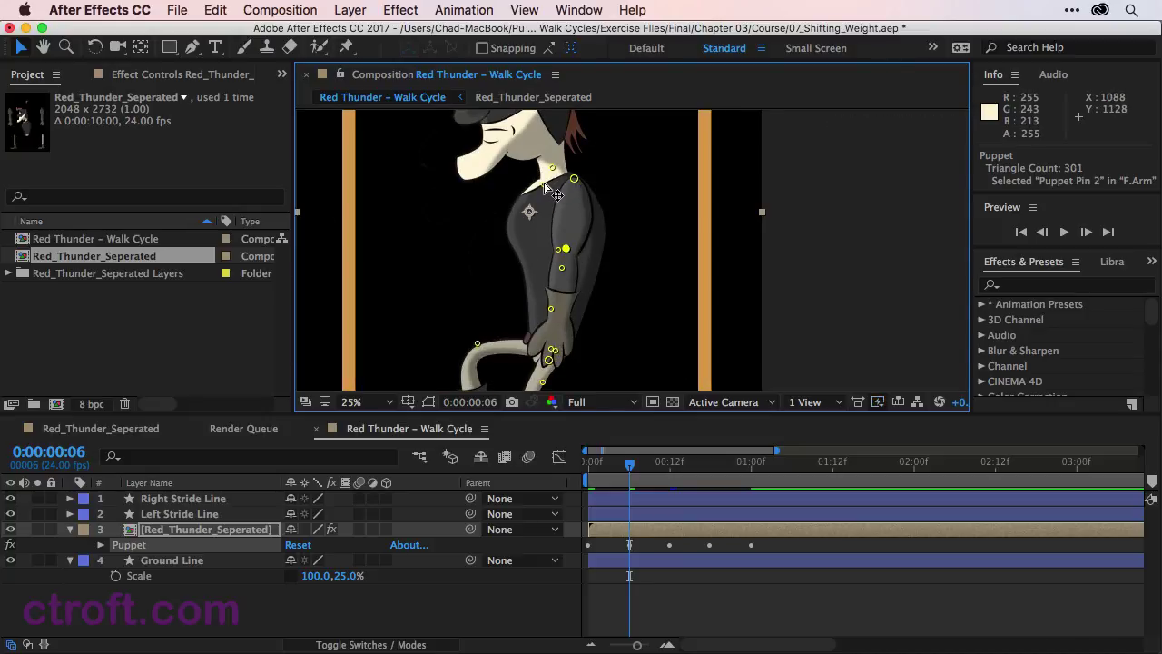
click(545, 188)
drag(545, 187, 571, 179)
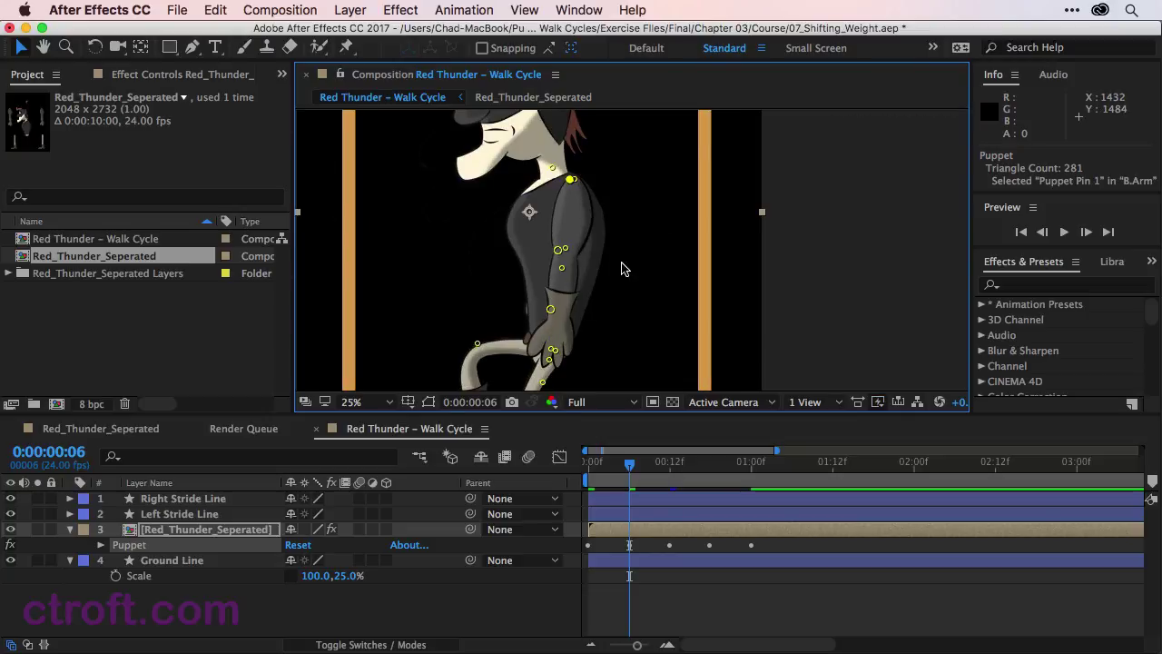
Step: Shift the body's mid-torso pin slightly forward and move the neck pin forward and down at frame 12
scroll(607, 287, down, 2)
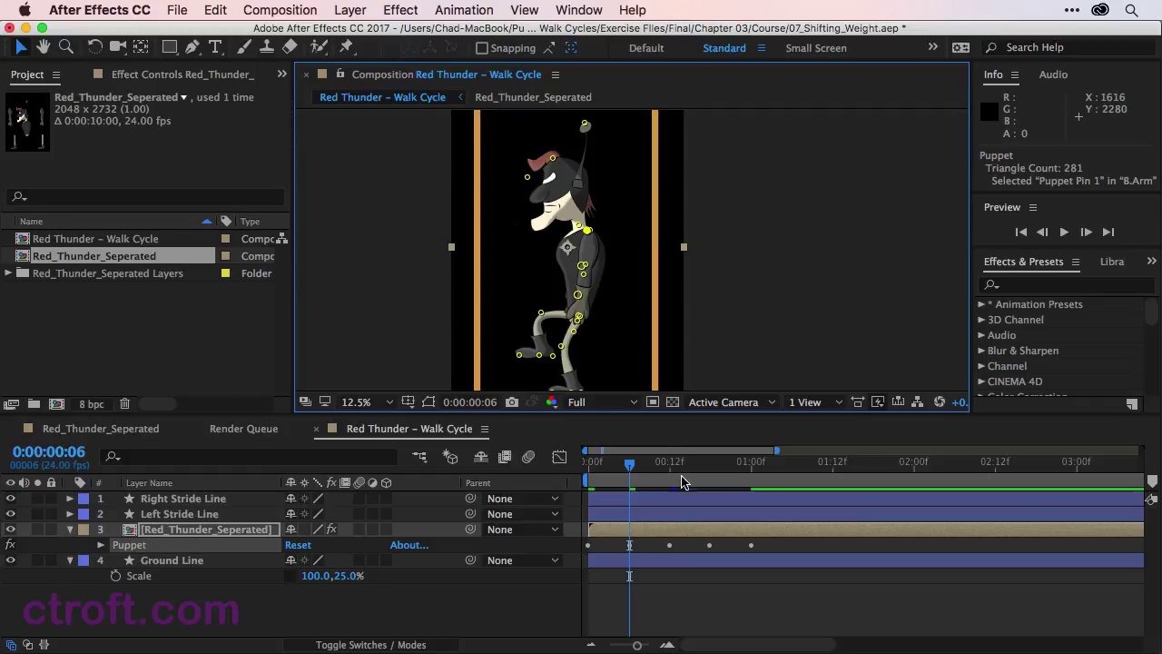
drag(633, 466, 667, 488)
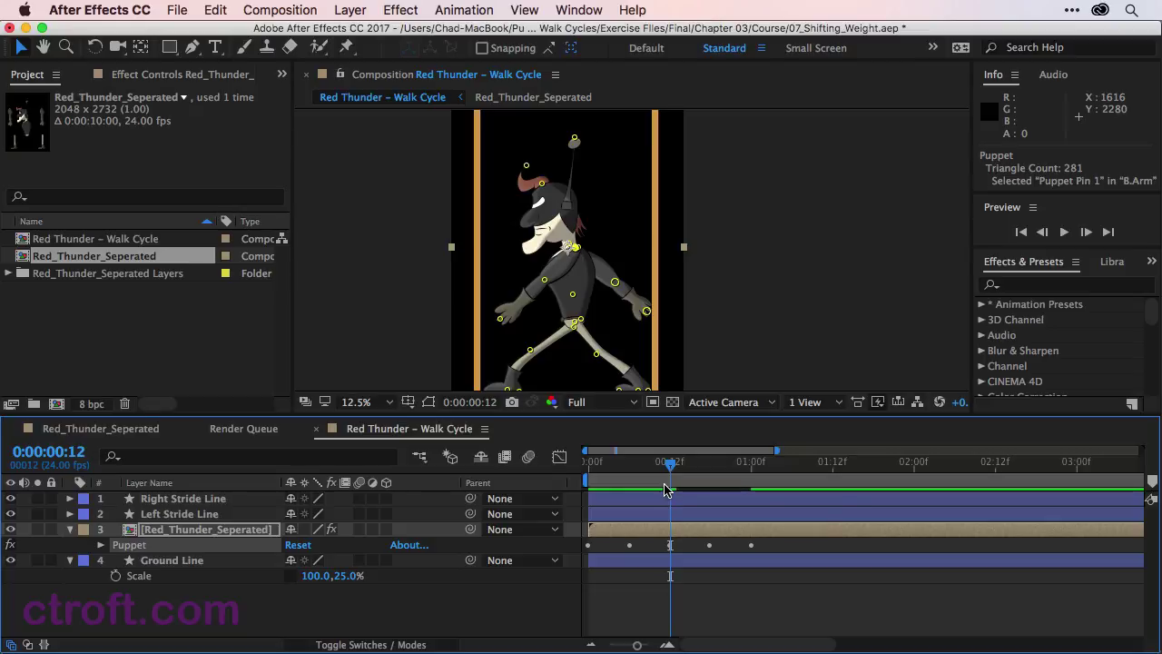
scroll(529, 298, up, 1)
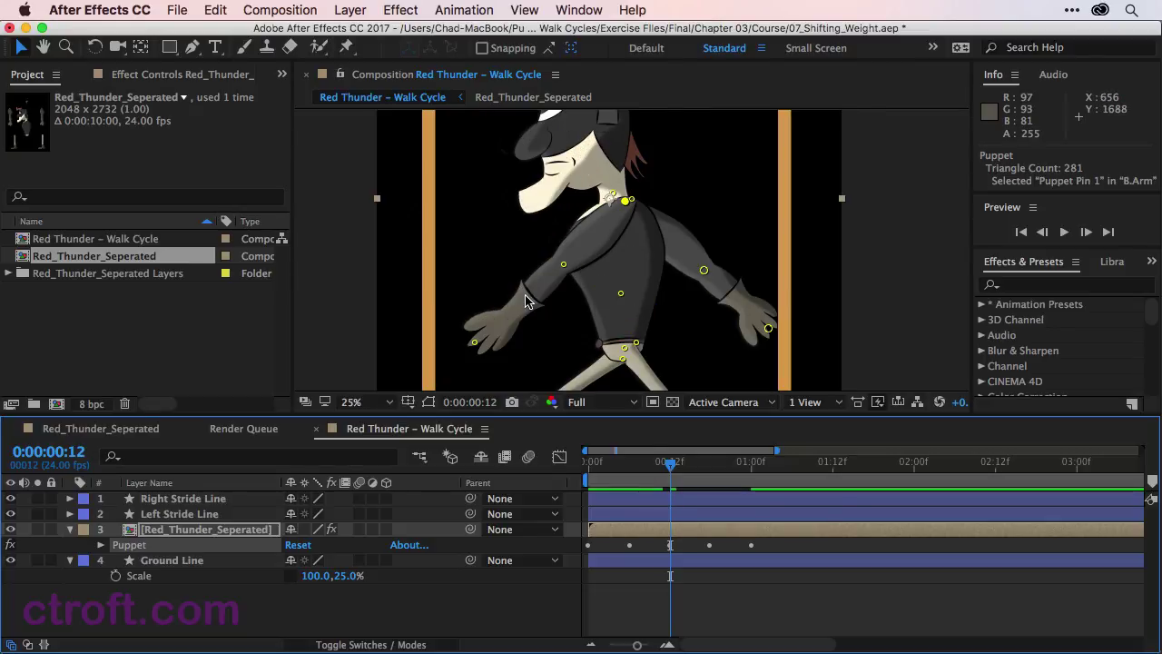
drag(621, 295, 600, 302)
drag(612, 194, 560, 216)
Step: Move the head pin forward at frame 12, and readjust the hair tip and antenna tip pins to match
drag(679, 170, 704, 304)
drag(583, 209, 526, 215)
drag(553, 171, 571, 94)
scroll(678, 209, down, 1)
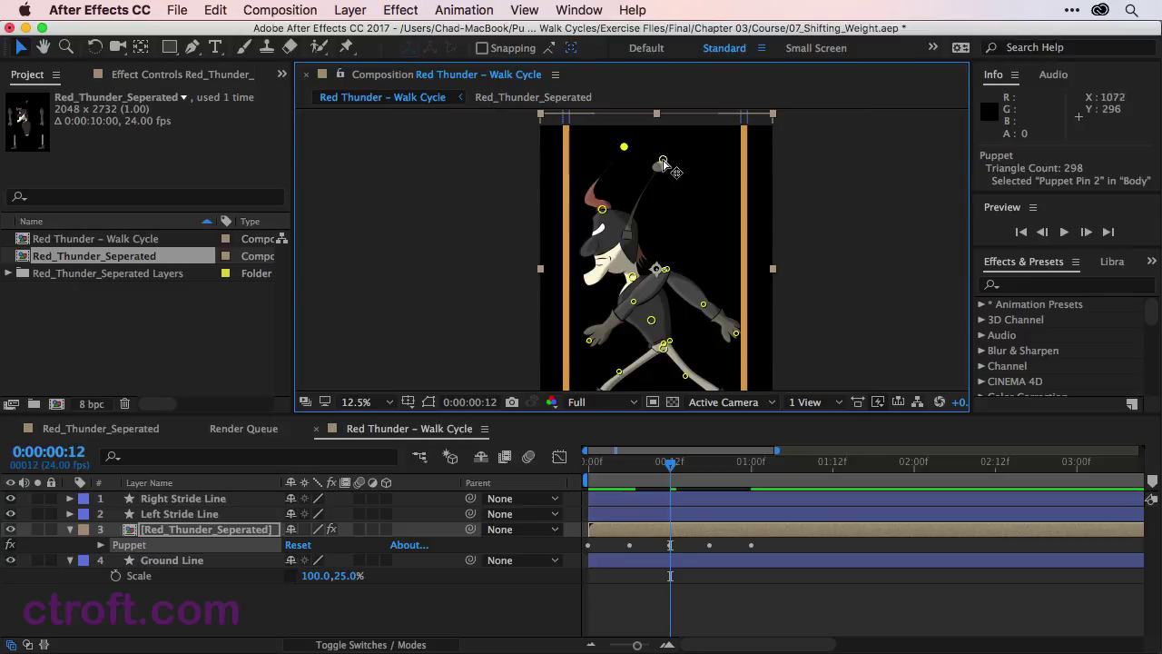
drag(663, 166, 648, 160)
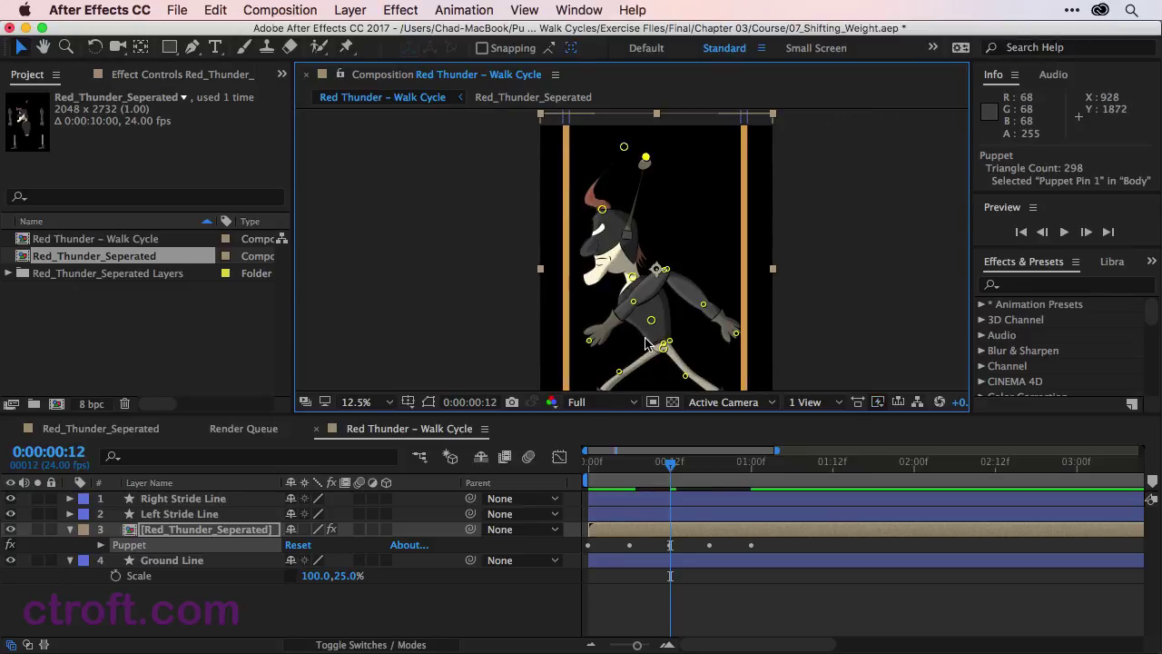
Step: Move both arms' shoulder pins forward at frame 12, and shift the elbow and hand pins of both arms forward to match
scroll(645, 334, up, 1)
drag(684, 214, 640, 232)
click(643, 233)
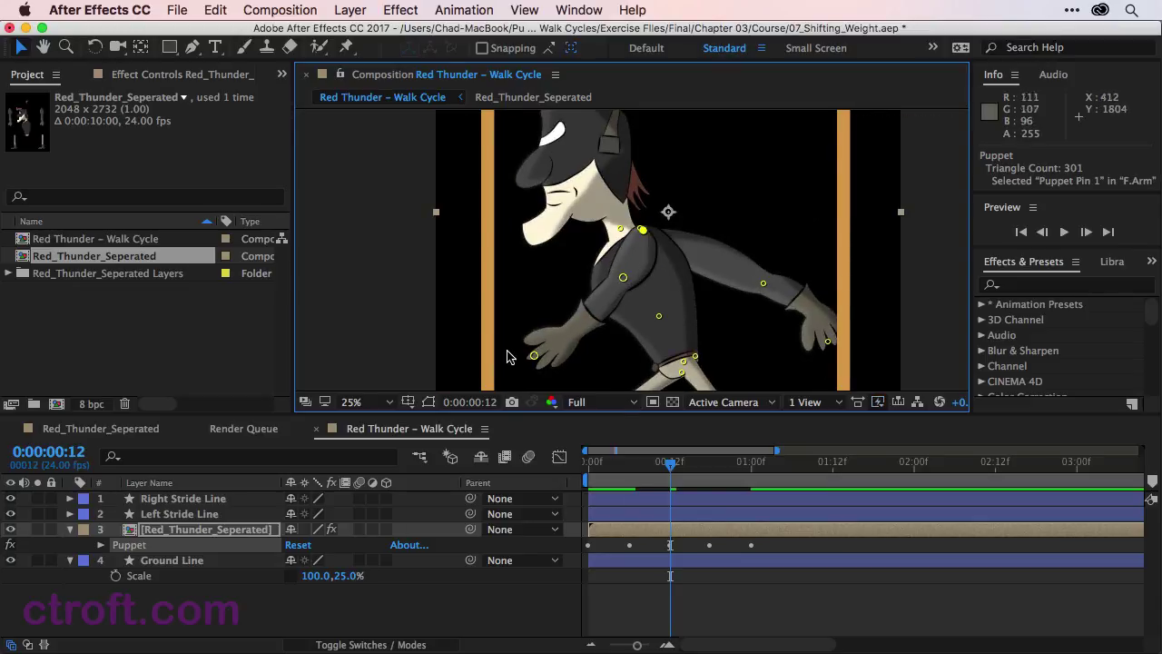
drag(534, 356, 513, 366)
drag(624, 279, 605, 300)
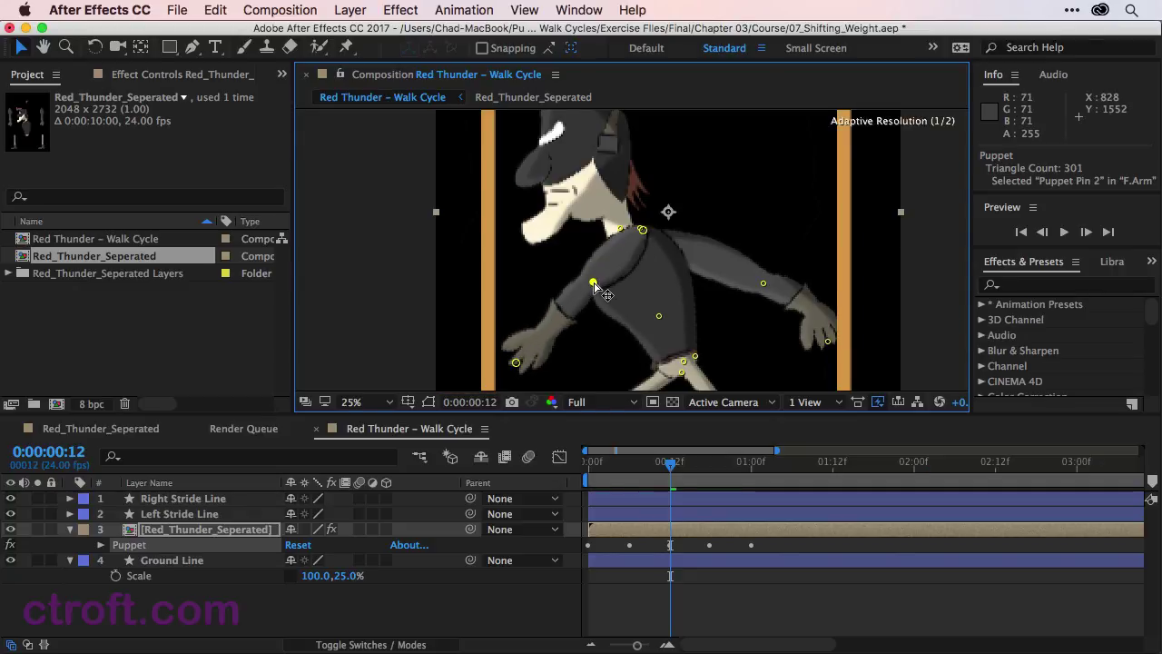
drag(762, 283, 713, 281)
mouse_move(827, 343)
mouse_down()
mouse_move(783, 349)
mouse_move(807, 345)
mouse_up()
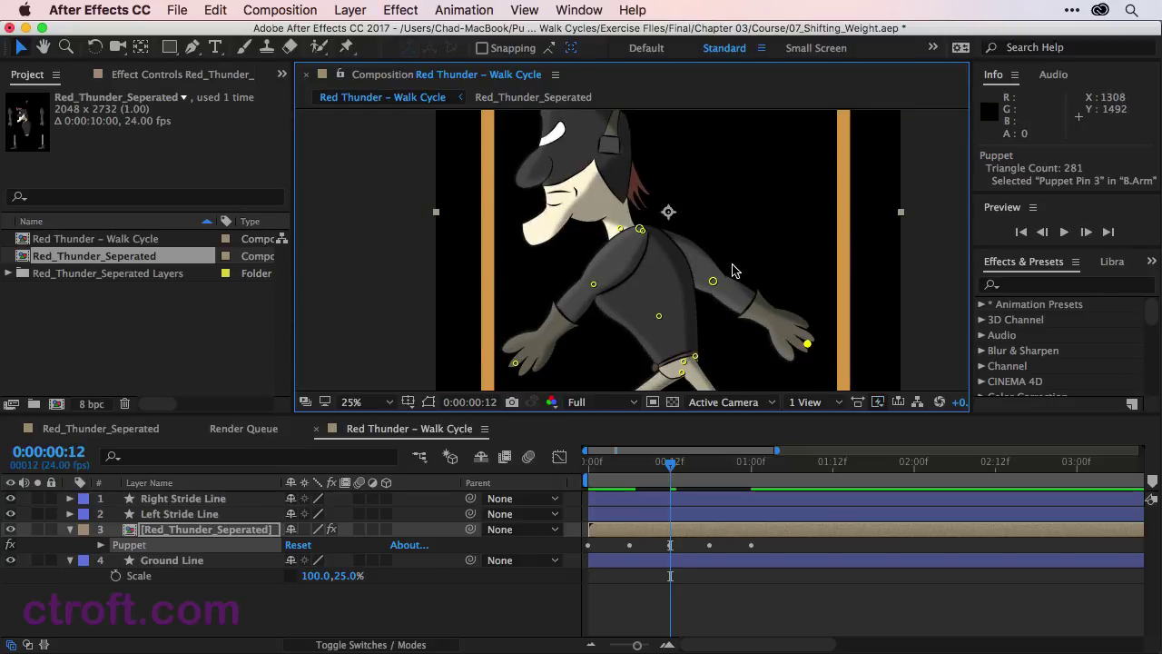
Step: Select all the body, arm and hip pins together at frame 12 and move them slightly down and backward
scroll(734, 273, down, 1)
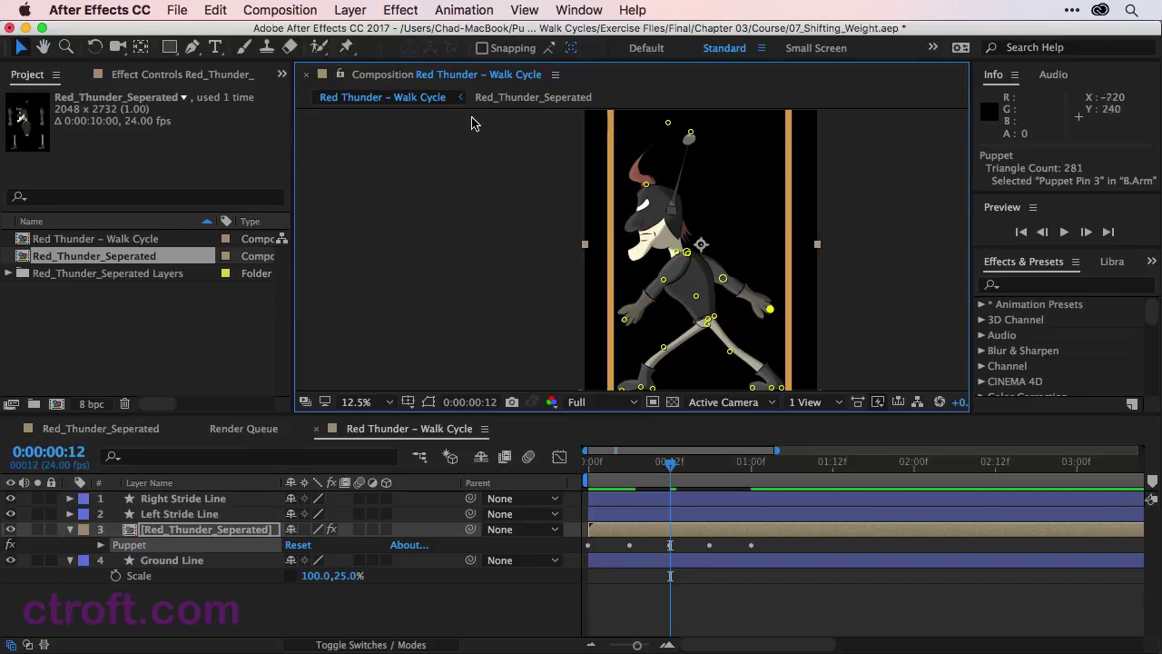
click(349, 48)
drag(575, 124, 804, 350)
drag(711, 330, 716, 342)
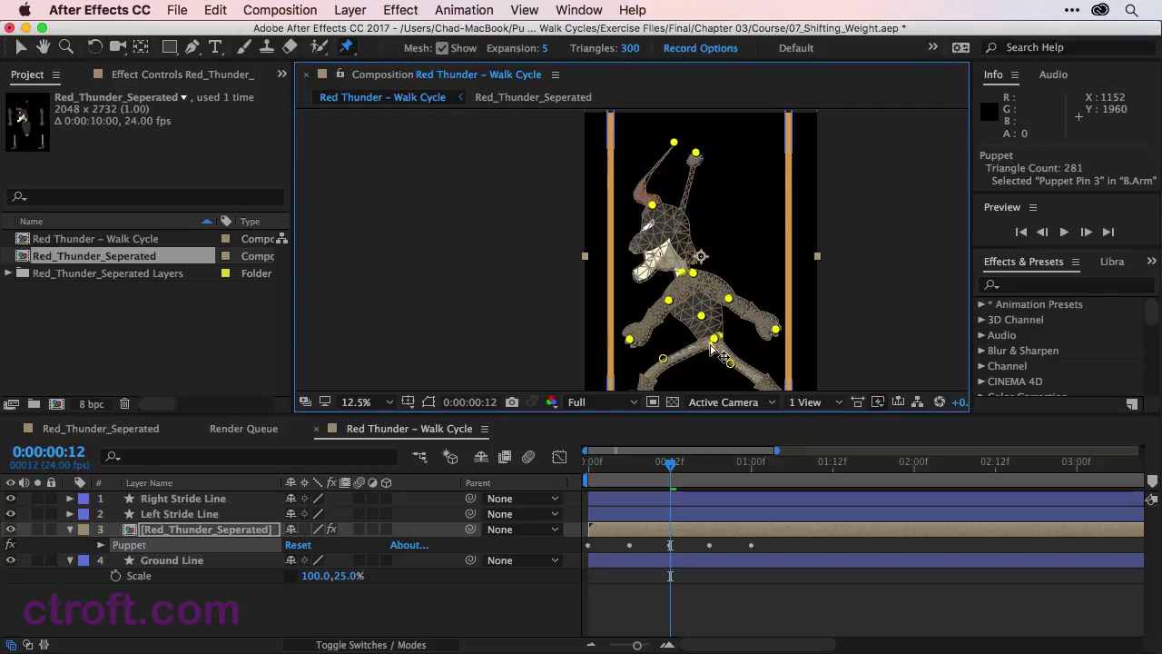
Step: Move the leading leg's knee pin up and forward and the trailing leg's knee pin down and forward at frame 12
click(664, 361)
drag(664, 361, 657, 347)
drag(732, 365, 724, 371)
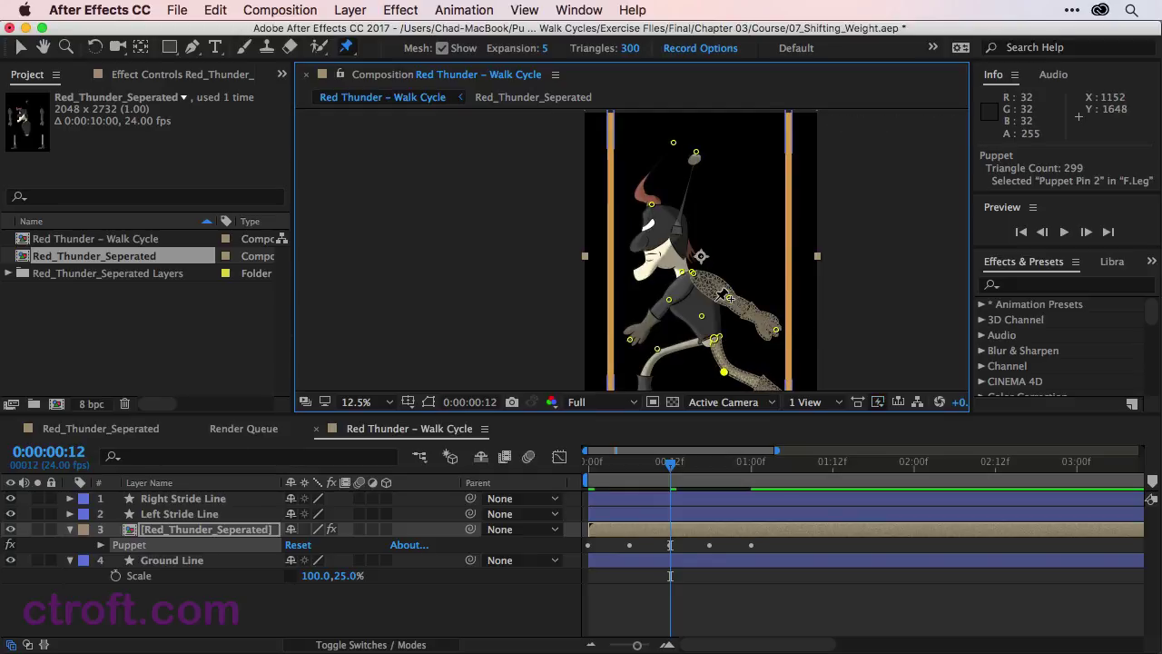
drag(711, 305, 684, 279)
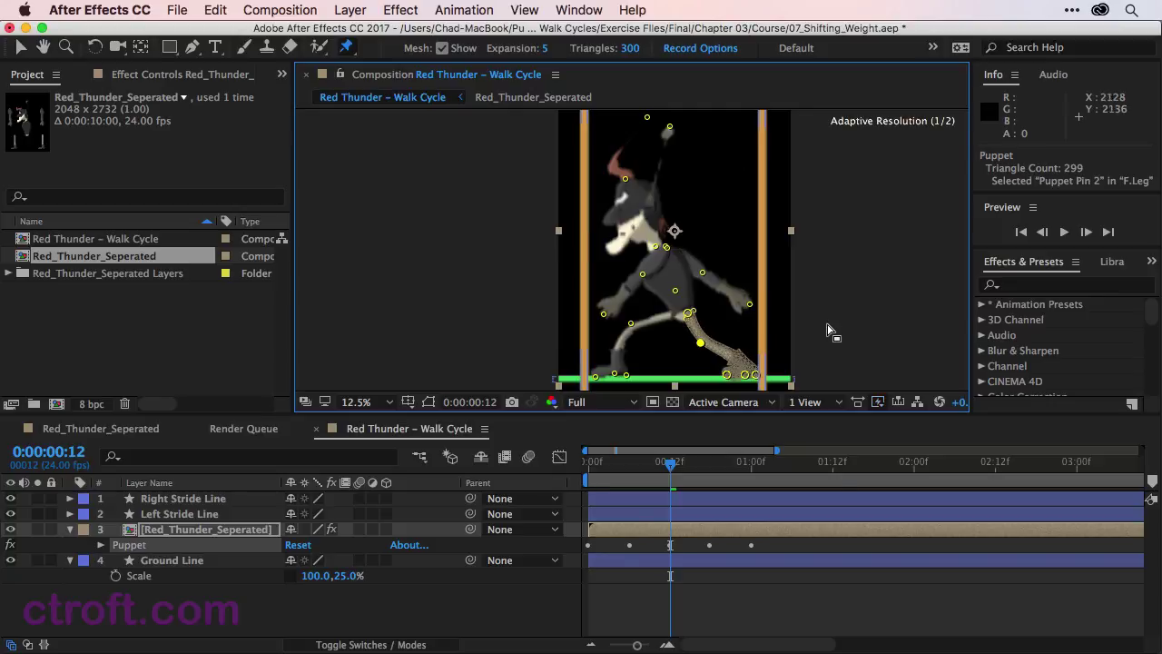
key(v)
click(443, 284)
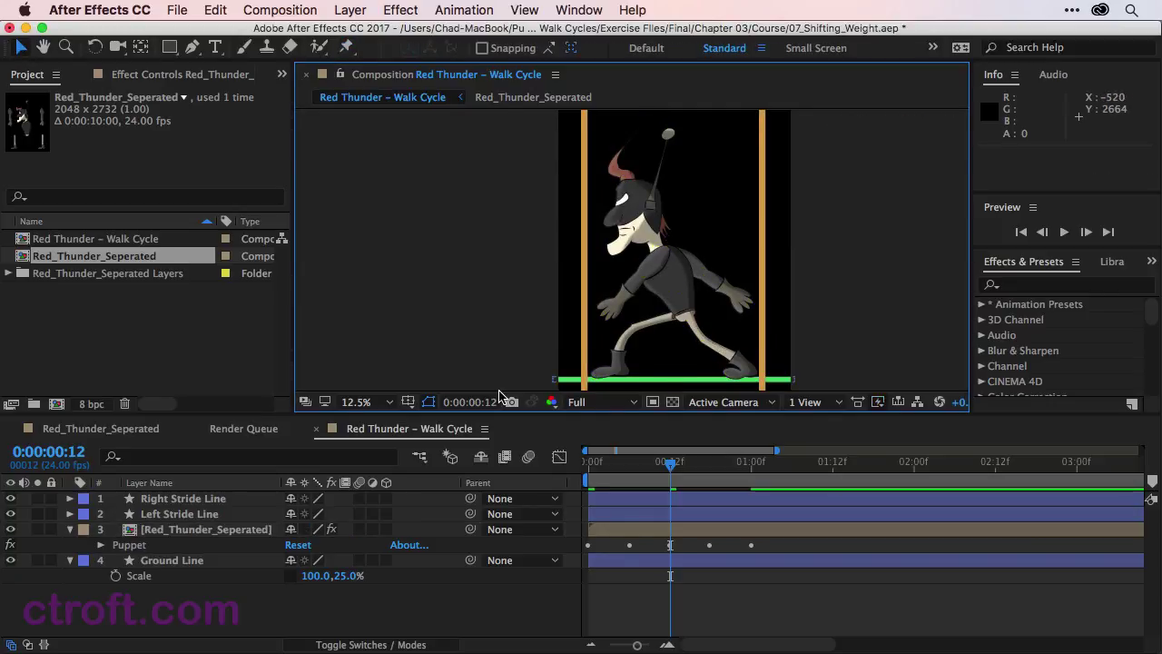
Step: Compare the poses at frames 0 and 12, and nudge the leading leg's hip pin slightly down and backward at frame 0
click(591, 465)
click(672, 469)
click(590, 465)
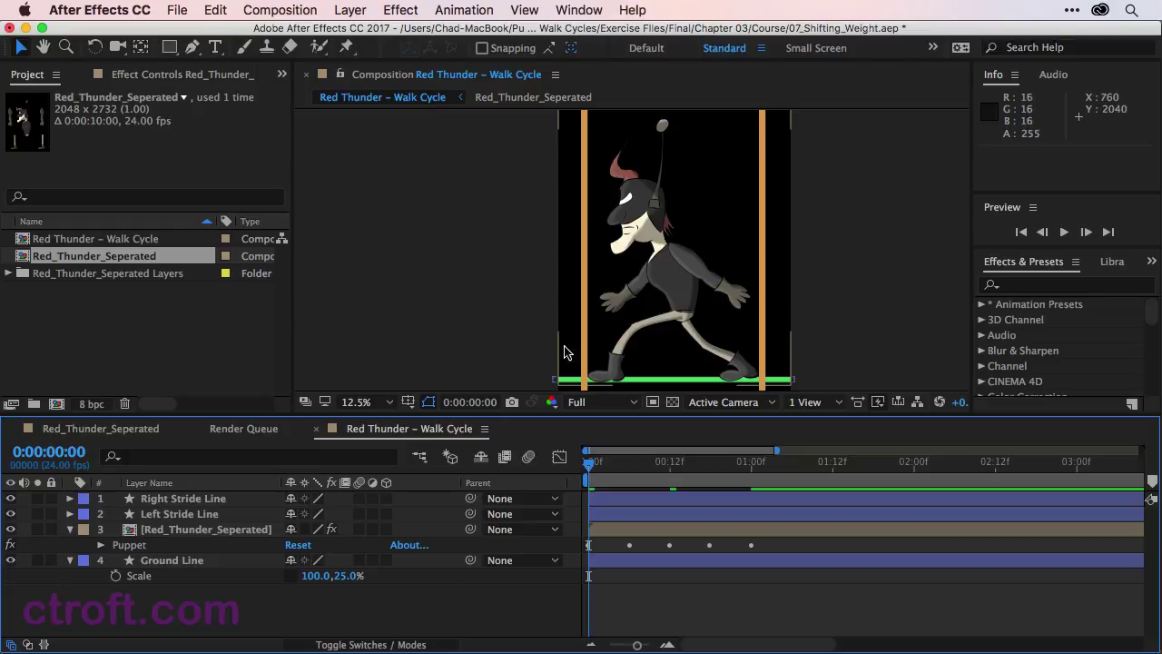
click(130, 545)
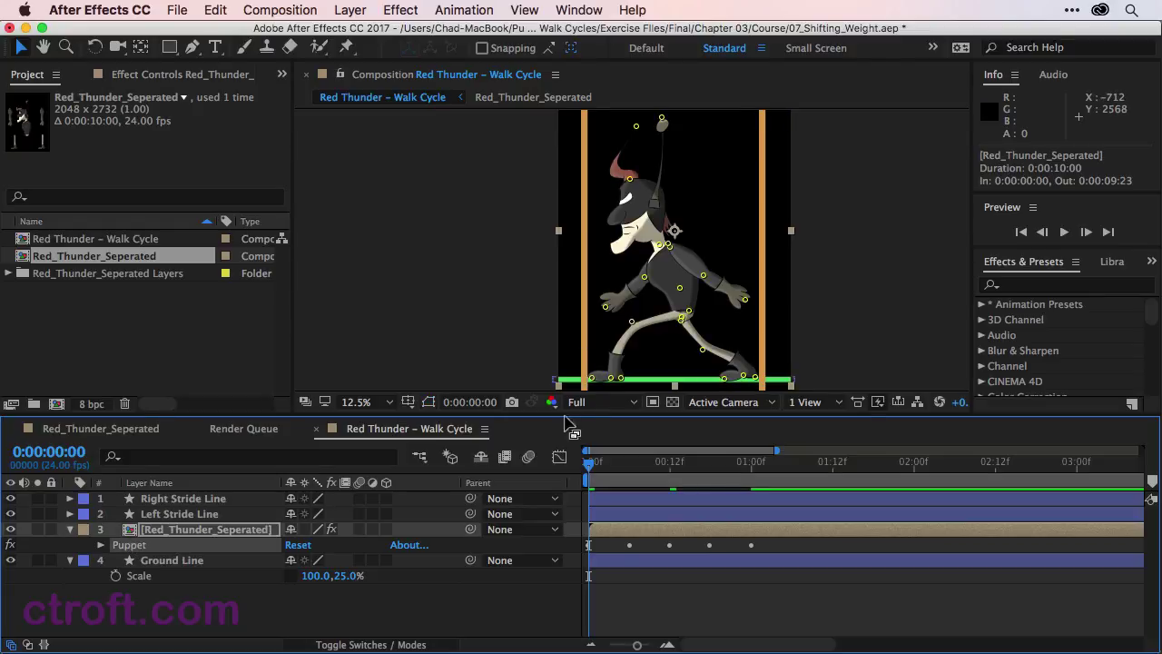
scroll(703, 354, up, 1)
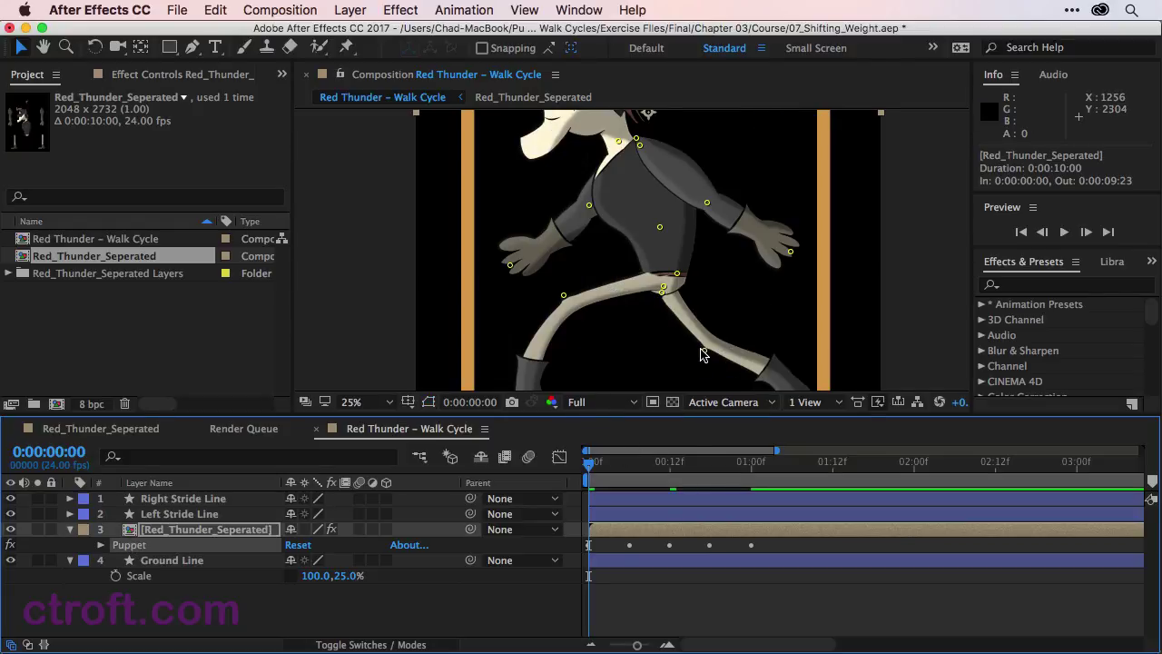
click(563, 296)
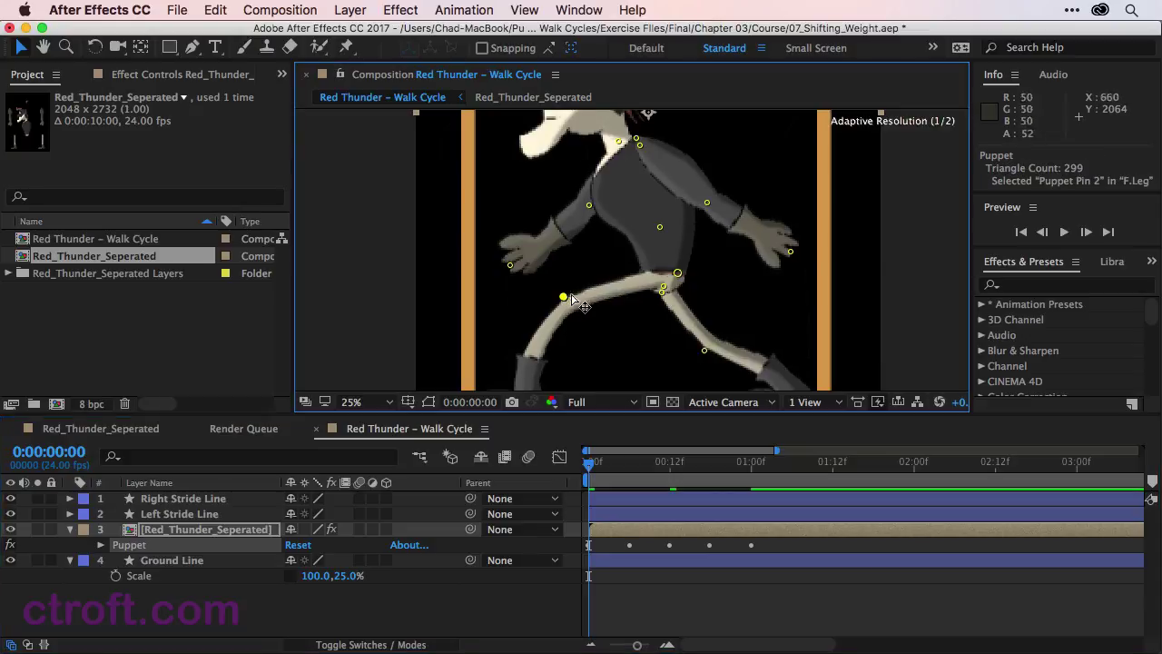
drag(678, 274, 686, 281)
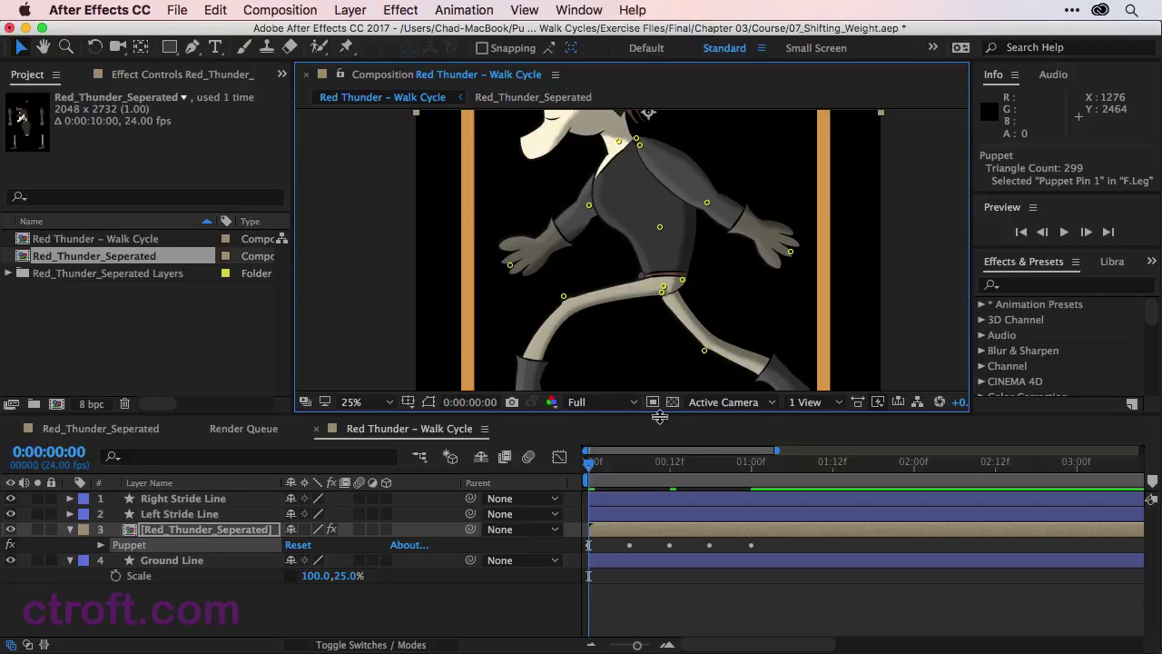
Step: Select all the body, arm and hip pins together at frame 18 and raise them, shifting them slightly backward
drag(591, 468, 711, 490)
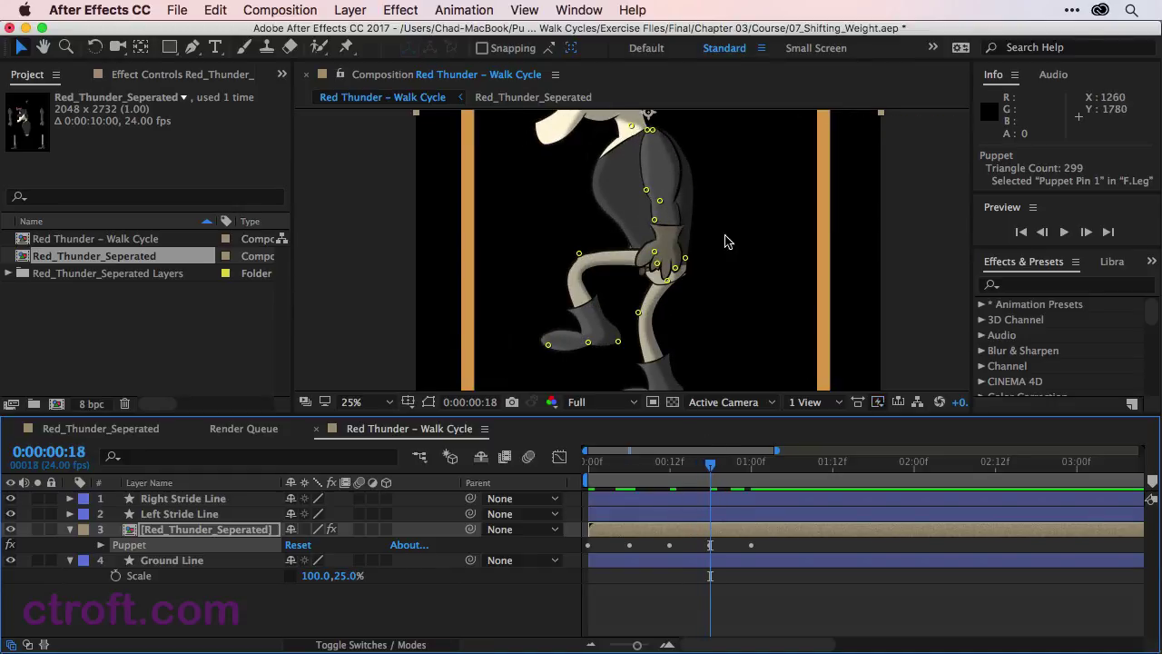
click(720, 262)
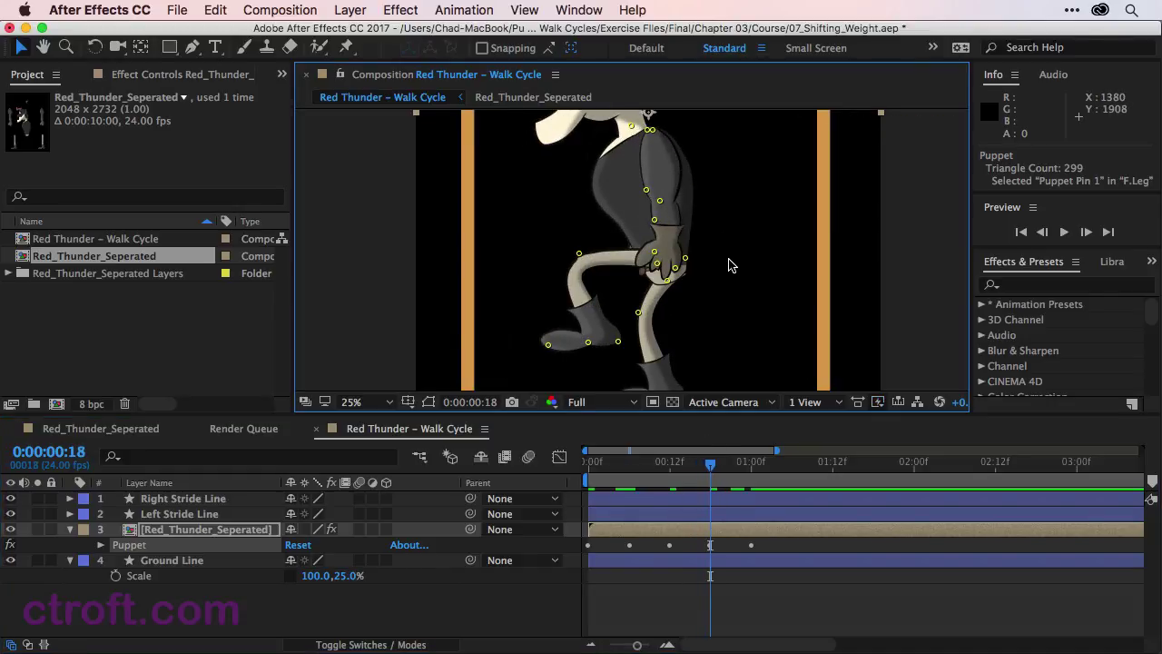
scroll(731, 264, down, 2)
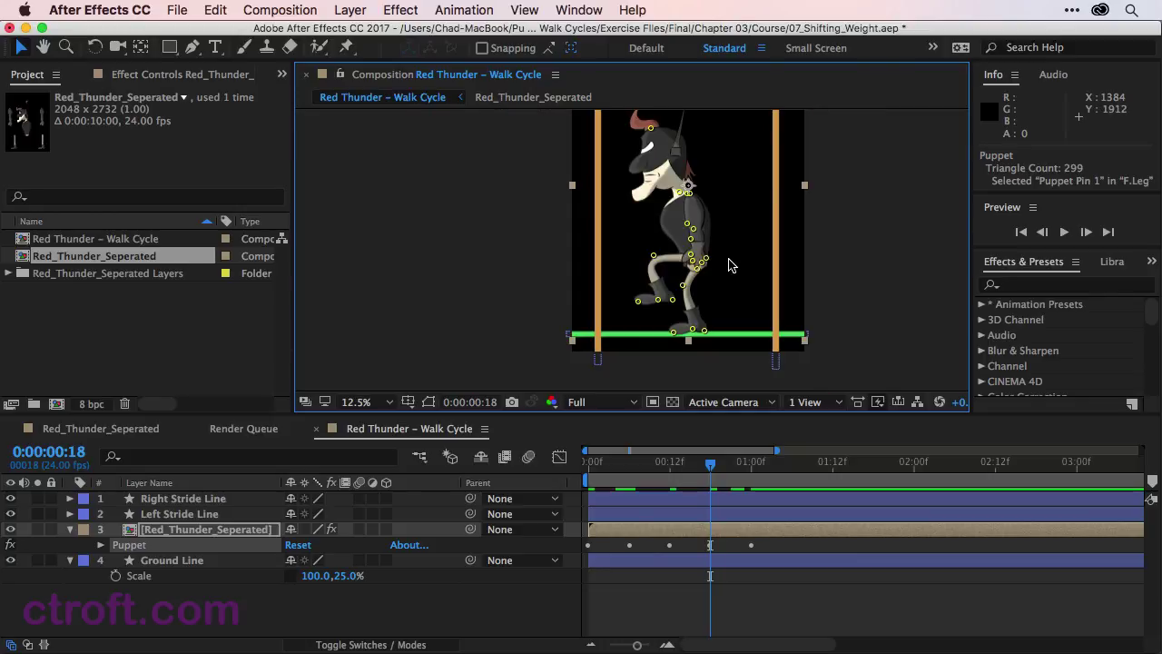
scroll(731, 264, down, 1)
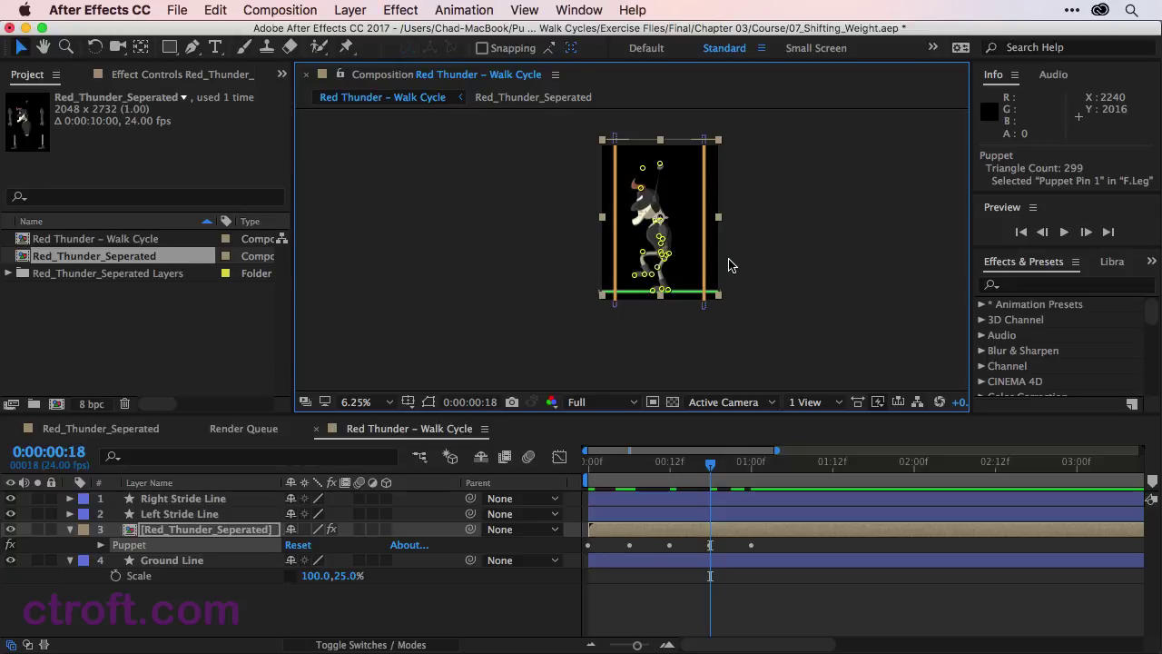
key(period)
key(space)
drag(738, 206, 691, 272)
key(v)
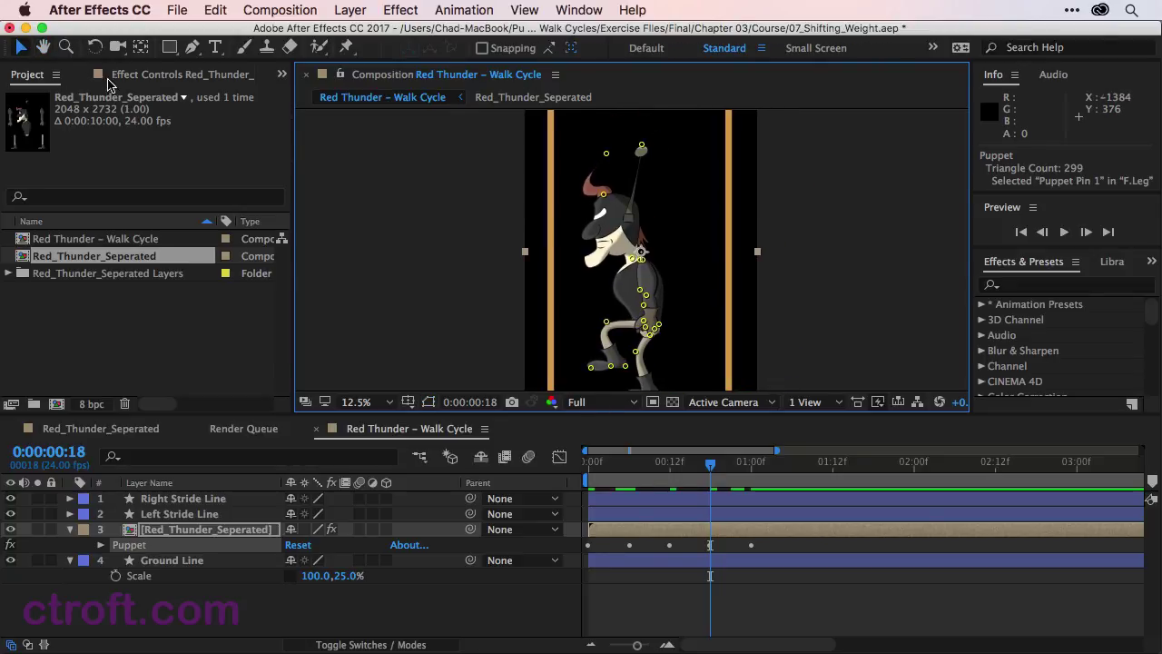
click(346, 46)
drag(521, 121, 730, 355)
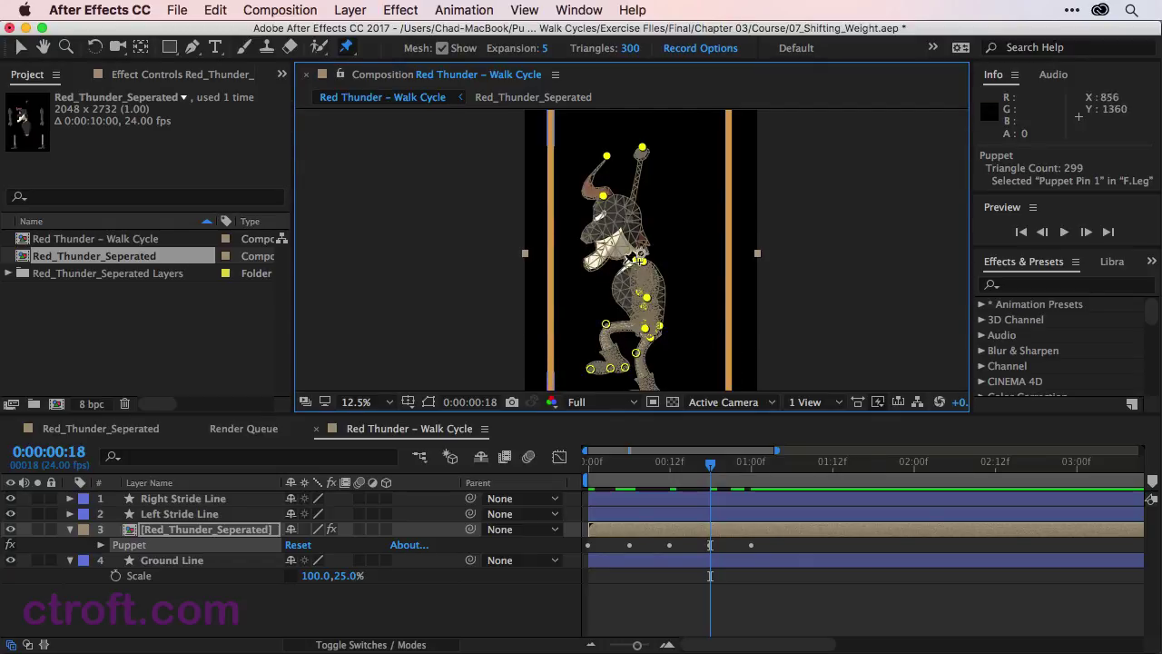
drag(632, 261, 642, 241)
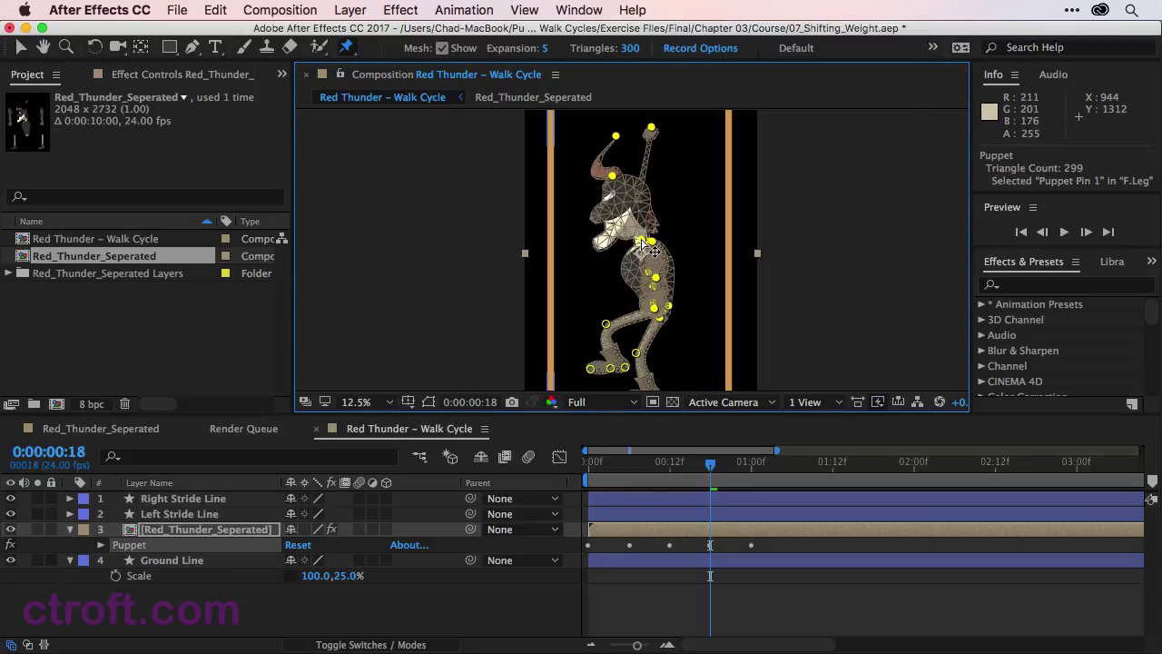
key(Up)
key(Up)
key(Right)
key(Up)
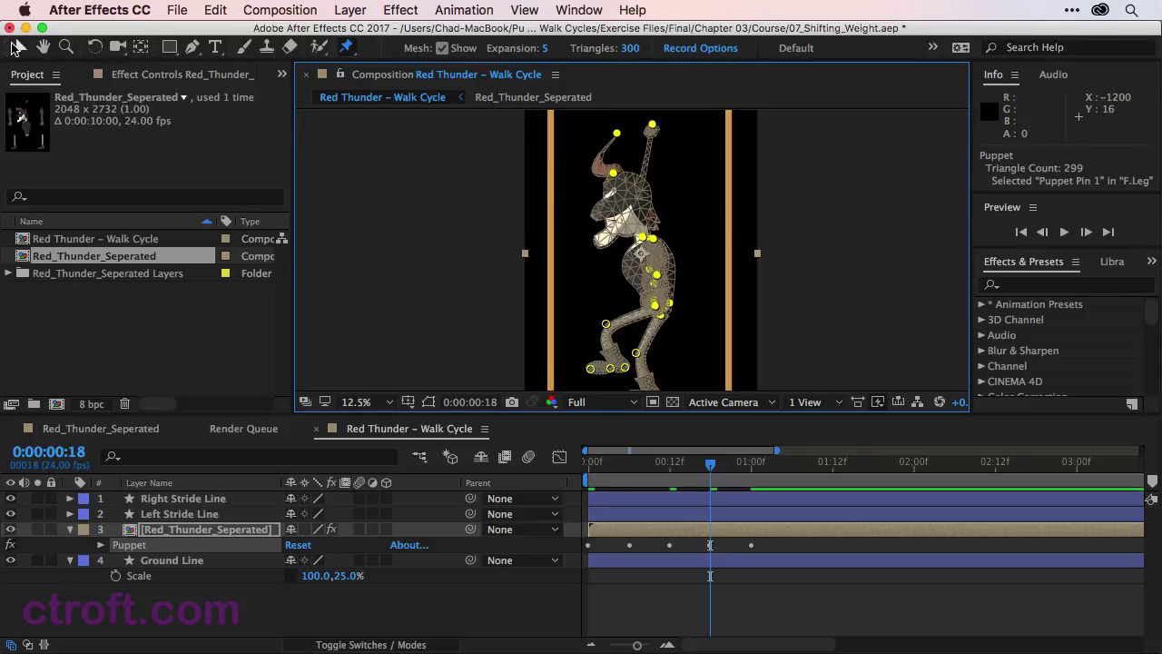
Step: Lower the hair tip and antenna tip pins and bring them slightly forward at frame 18
click(16, 47)
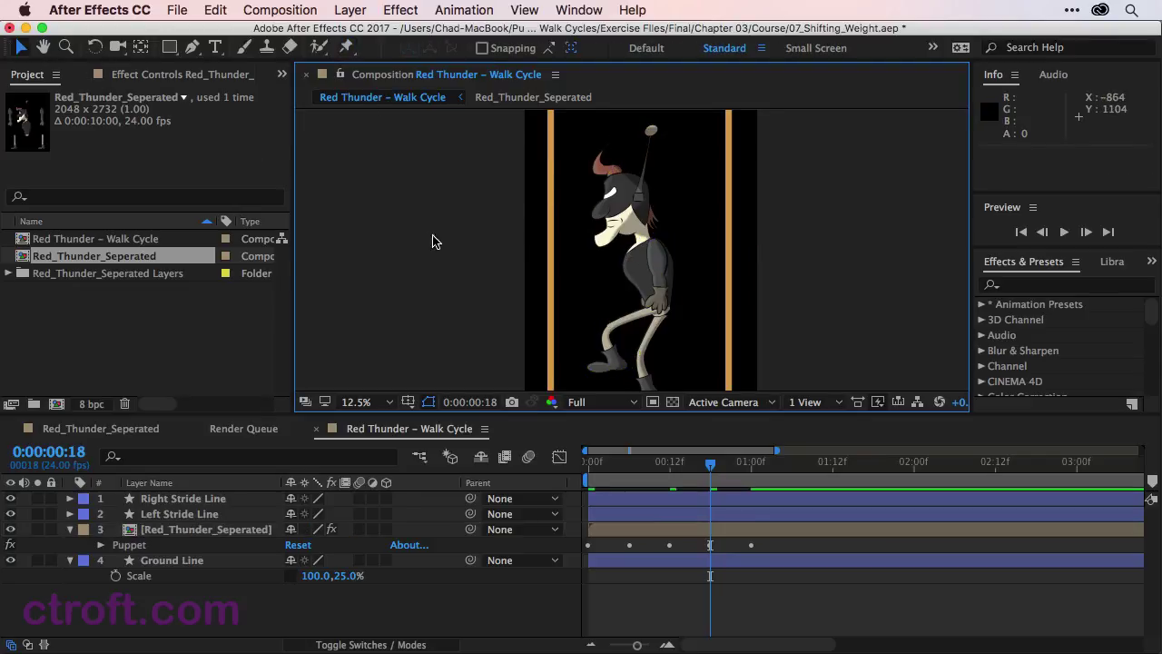
click(143, 554)
drag(605, 138, 600, 164)
drag(652, 125, 641, 142)
Step: Move the body's mid-torso pin slightly backward at frame 18
scroll(656, 263, up, 1)
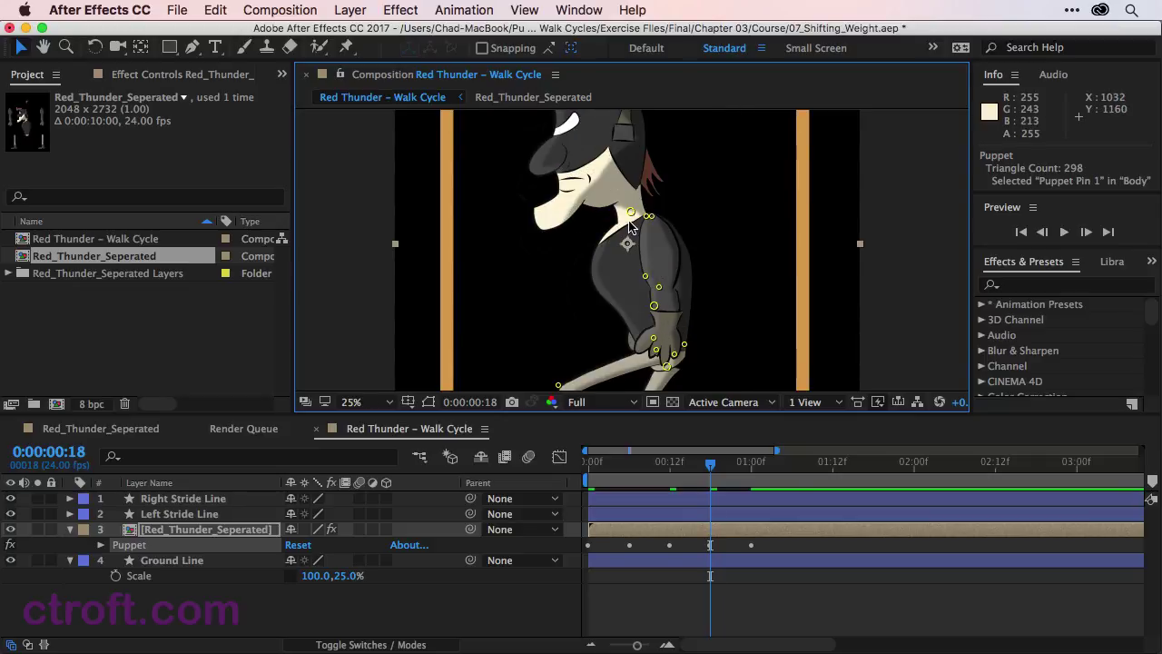
click(630, 212)
drag(653, 307, 668, 304)
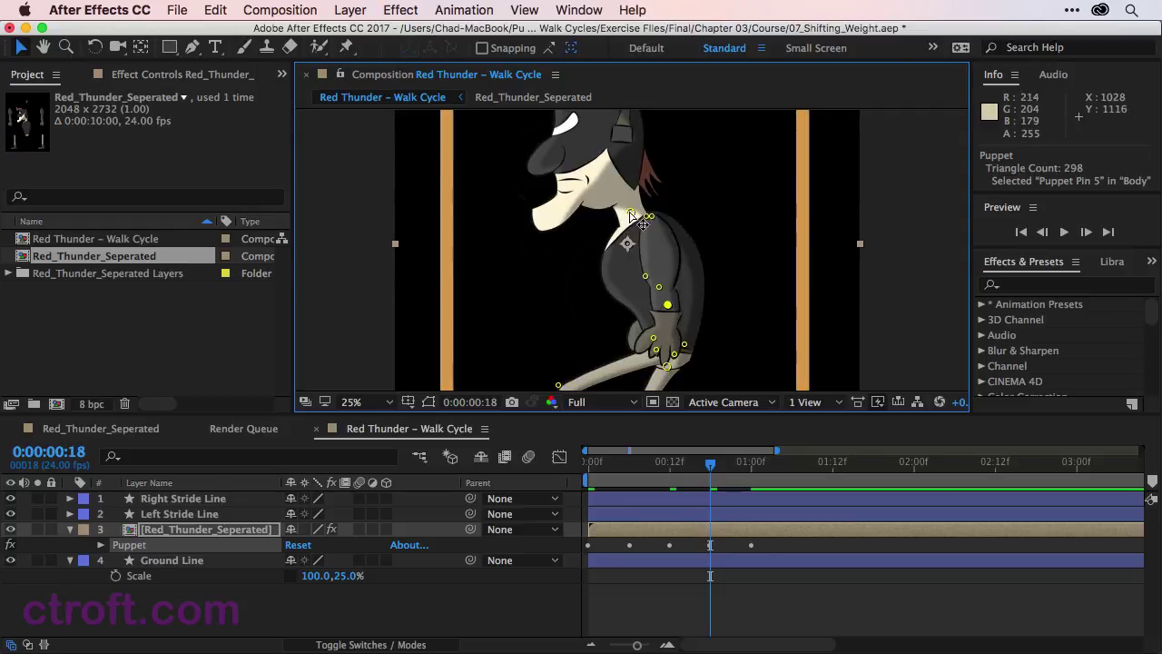
Step: Shift the neck and head pins backward at frame 18, and readjust the hair tip and antenna tip pins to match
drag(631, 214, 673, 208)
drag(736, 152, 735, 295)
drag(574, 227, 615, 212)
drag(542, 213, 548, 218)
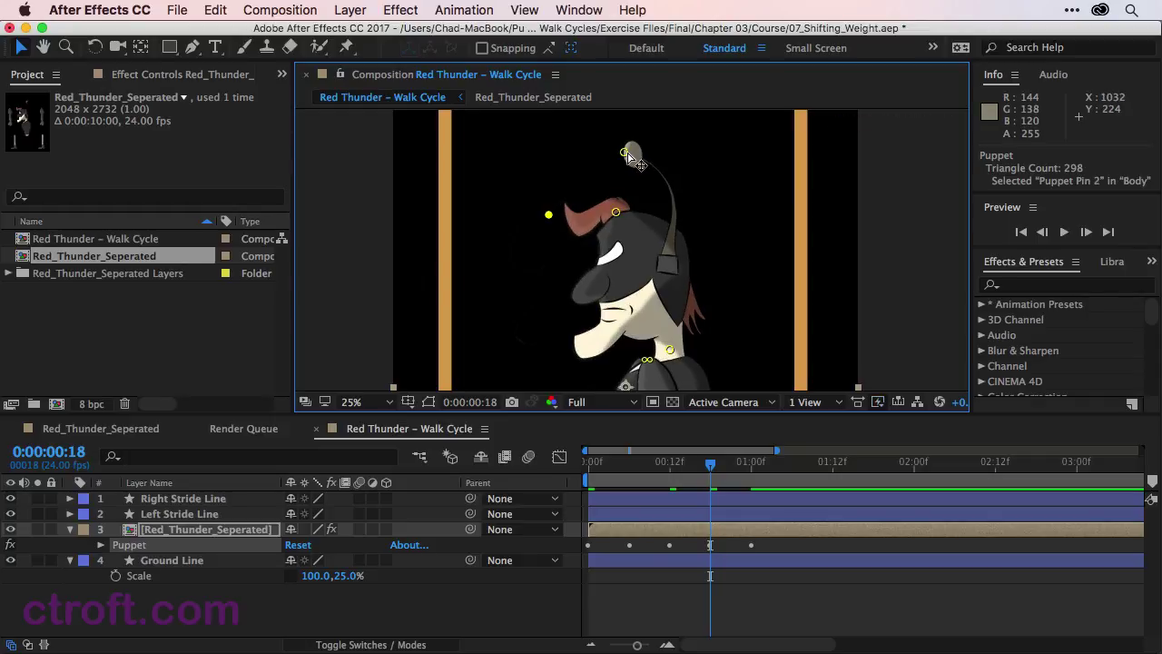
drag(626, 152, 660, 141)
Step: Move both arms' shoulder pins backward at frame 18
drag(720, 297, 670, 132)
key(v)
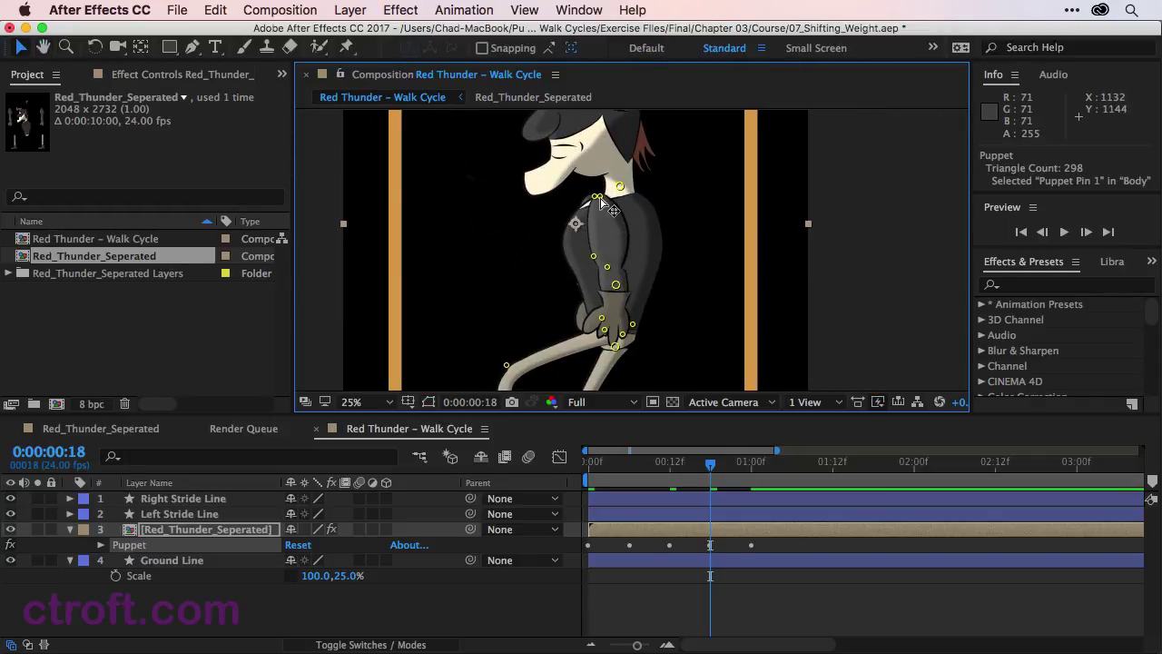
drag(596, 196, 639, 203)
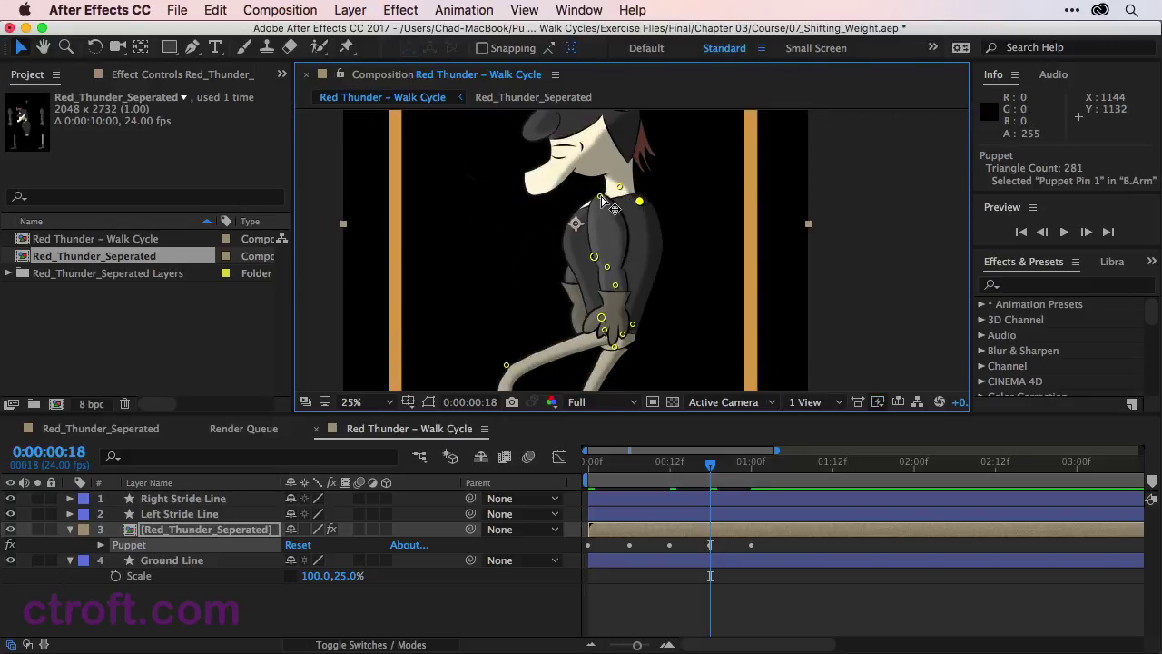
click(610, 279)
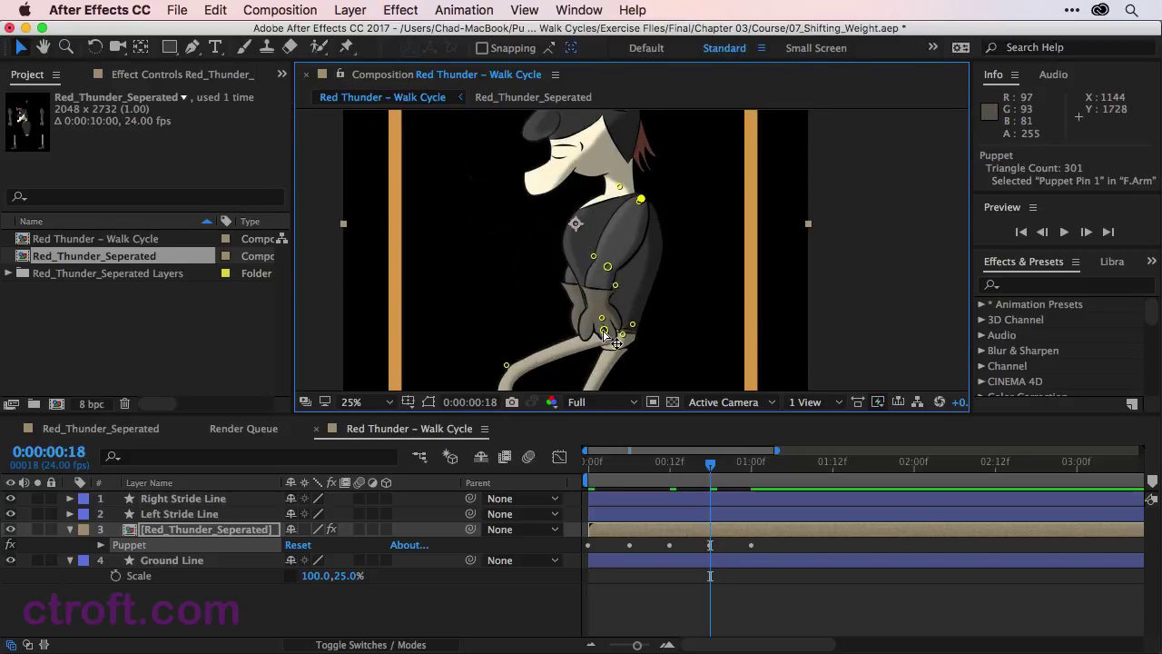
Step: Straighten both arms at frame 18 by lowering their hand pins and shifting their elbow pins backward
drag(606, 331, 609, 372)
drag(610, 266, 638, 269)
click(594, 257)
drag(602, 318, 600, 370)
drag(594, 259, 619, 261)
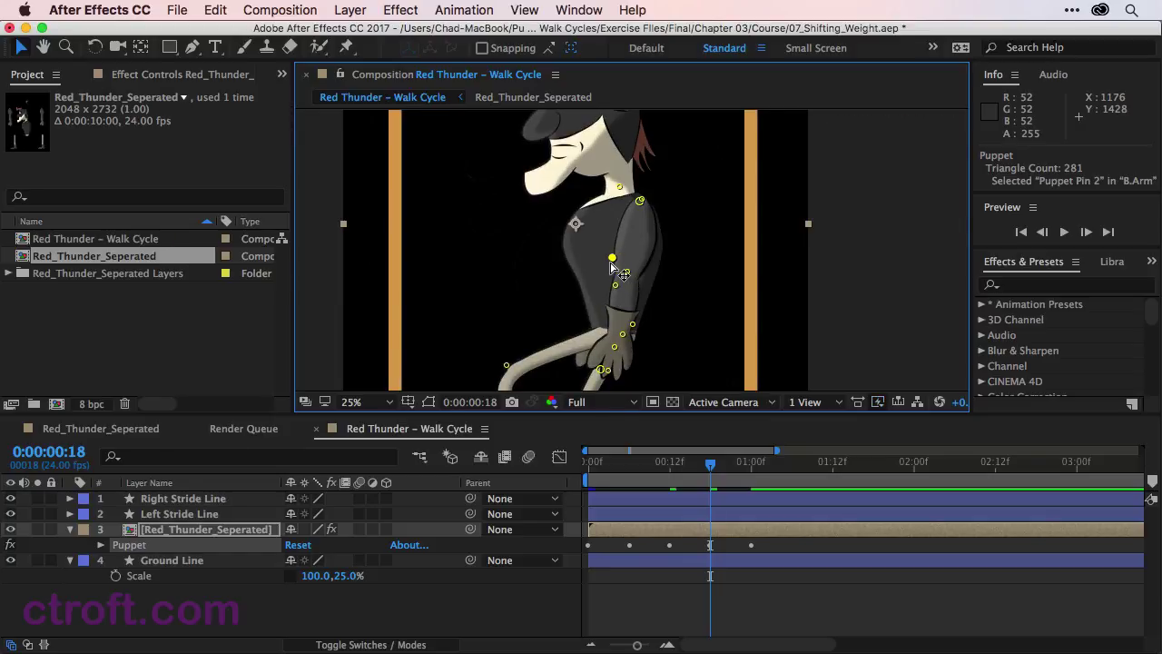
Step: Lower the front leg's hip pin slightly at frame 18, shifting it a little forward
key(h)
drag(700, 358, 681, 239)
key(v)
click(489, 245)
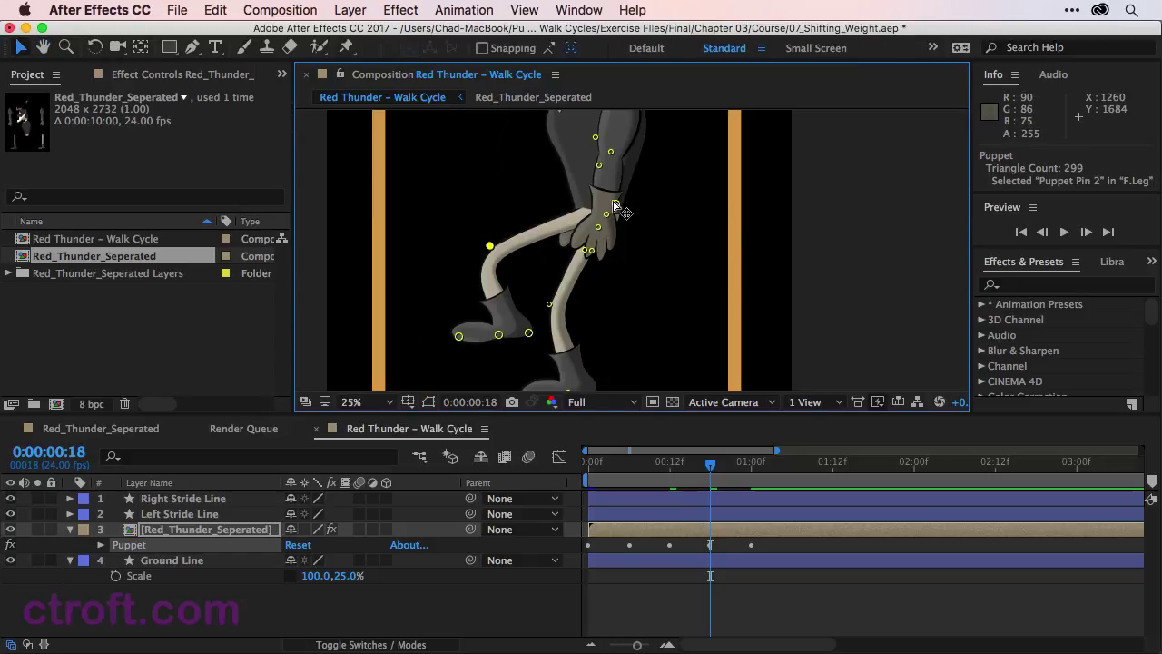
scroll(614, 207, up, 2)
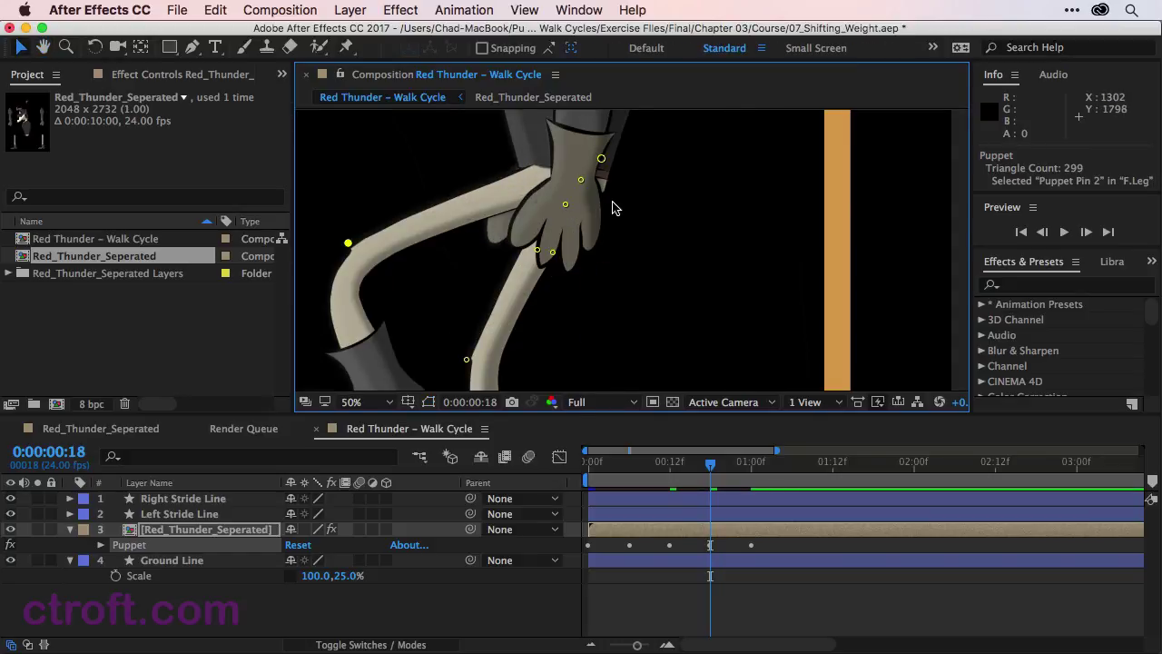
scroll(614, 208, down, 2)
drag(616, 207, 610, 216)
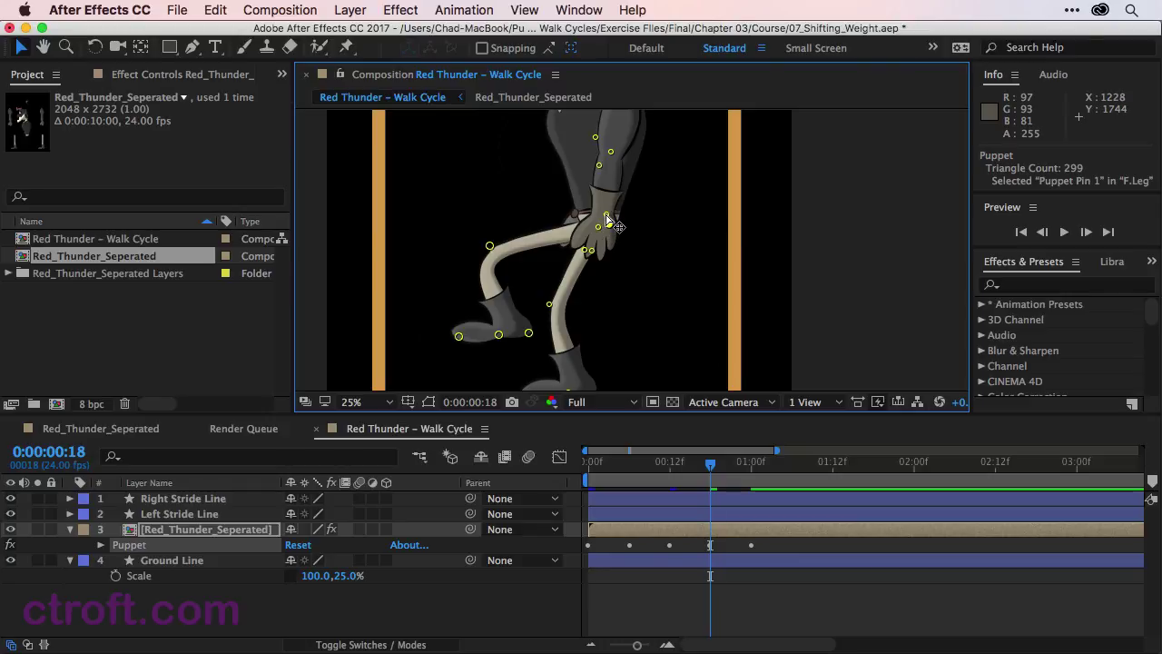
Step: Go to 0:00:01:00 and reveal all keyframed pin positions of the Red_Thunder_Seperated layer in a maximized timeline
click(732, 465)
drag(734, 468, 750, 465)
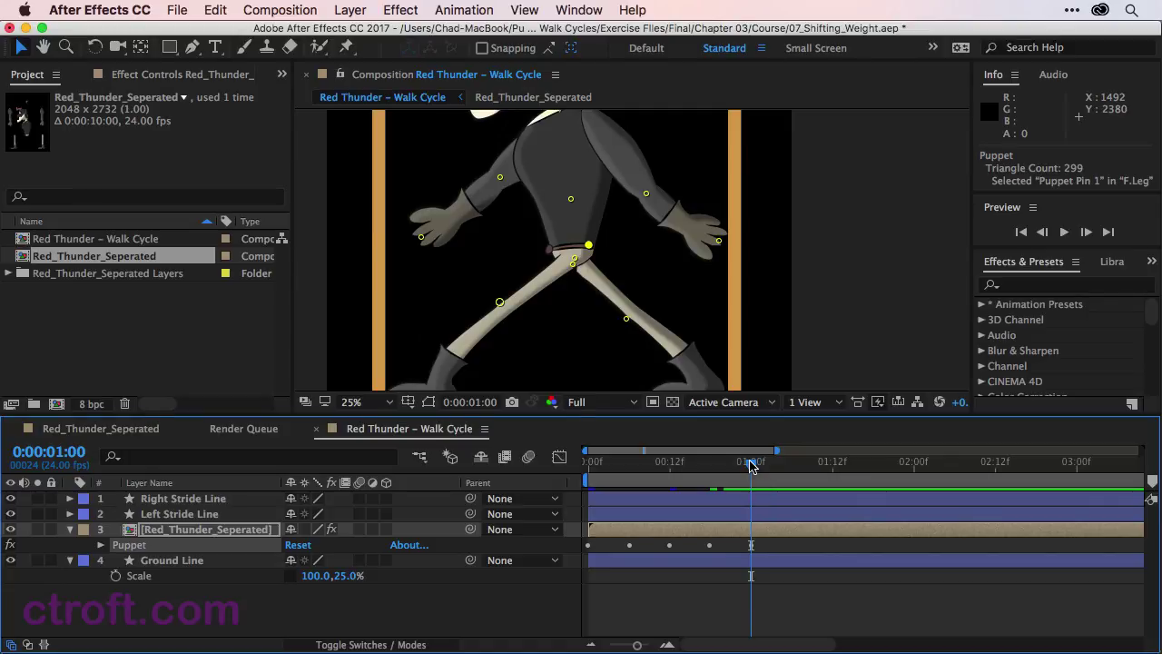
click(193, 534)
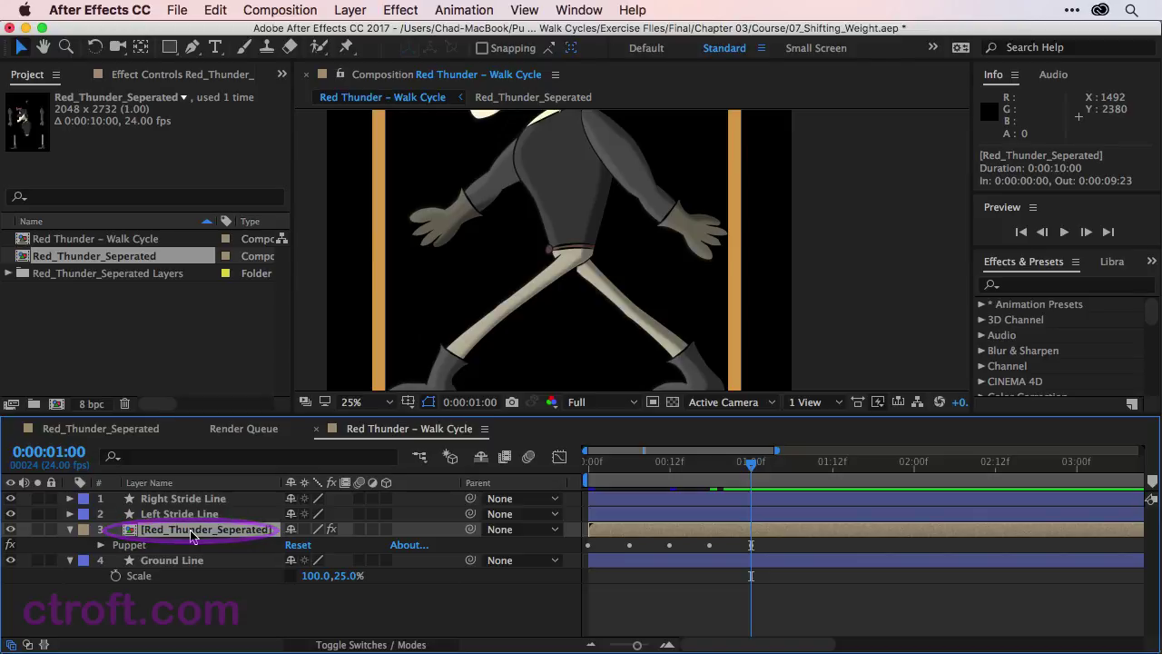
key(u)
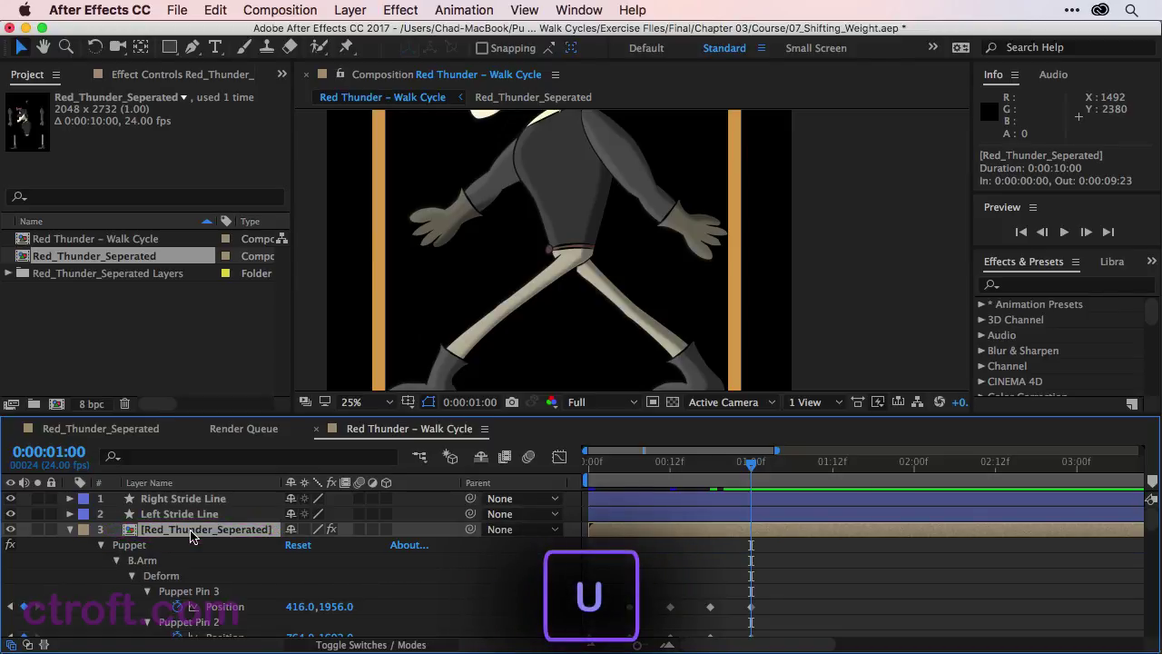
key(grave)
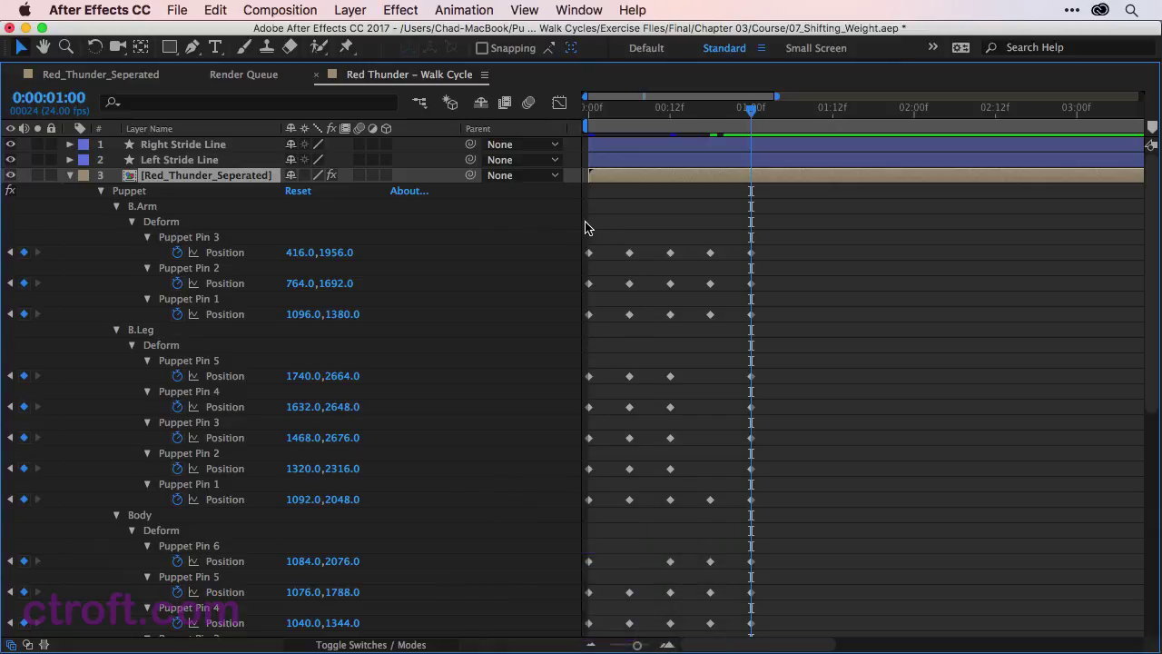
Step: Copy every puppet pin keyframe from frame 0, paste them at 0:00:01:00, and restore the timeline to normal size
drag(586, 227, 603, 610)
key(ctrl+v)
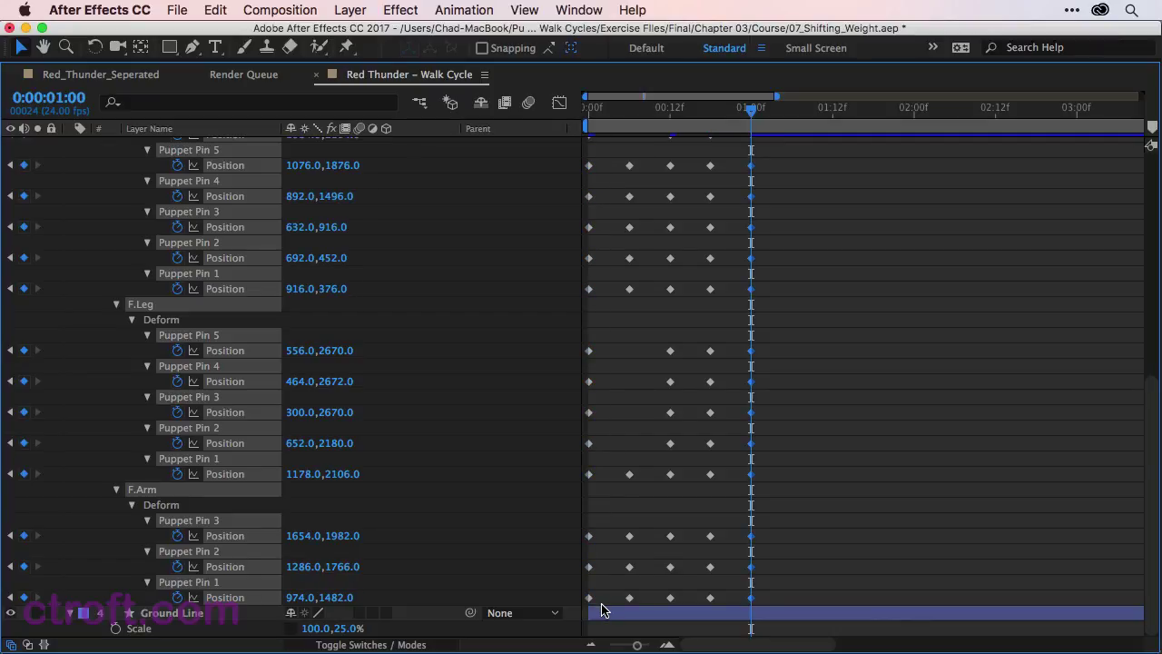
key(grave)
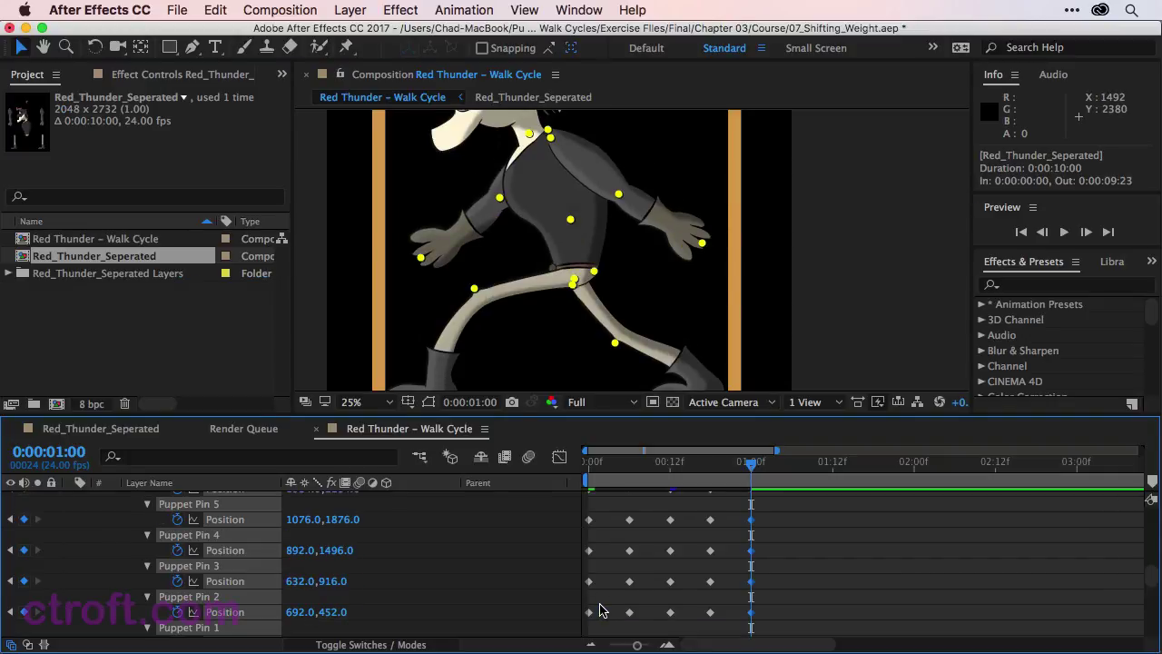
Step: Deselect the keyframes and preview the full walk cycle from frame 0, replaying it to check the weight shift
scroll(684, 267, down, 1)
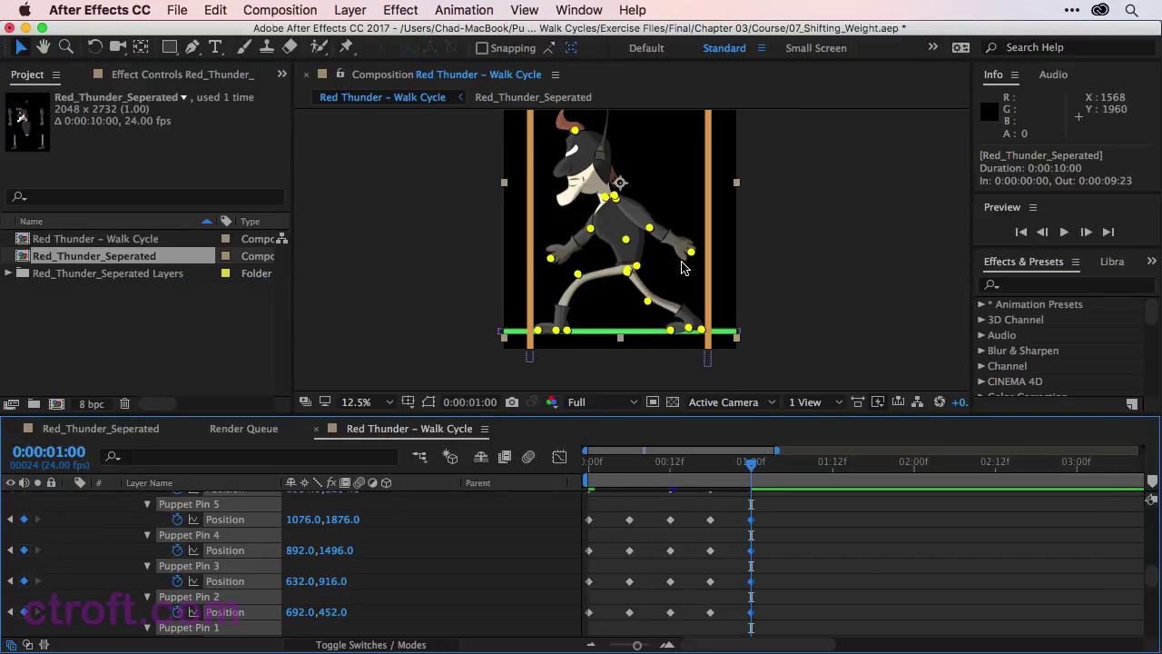
click(796, 512)
drag(760, 479, 514, 470)
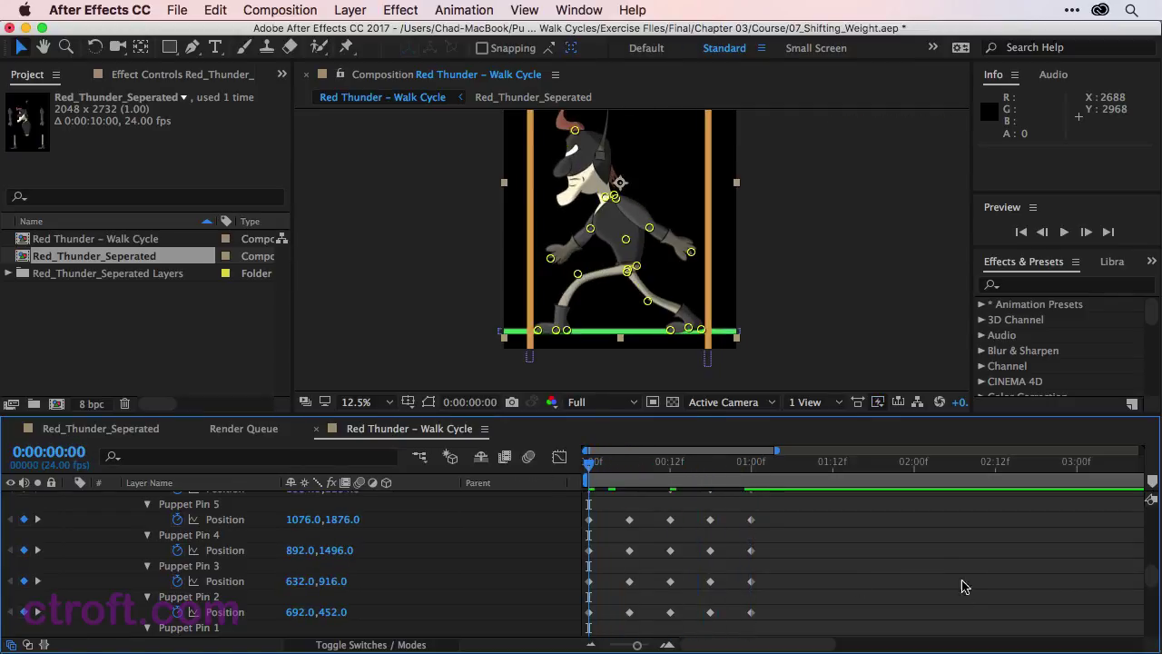
key(space)
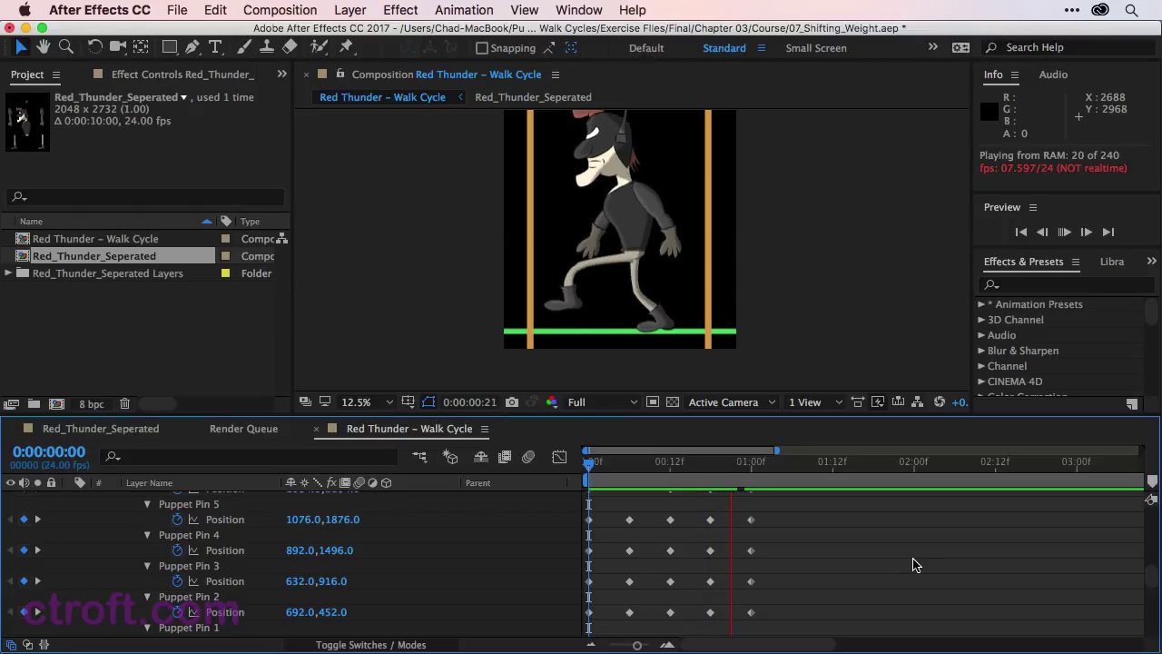
key(space)
drag(751, 473, 545, 475)
key(space)
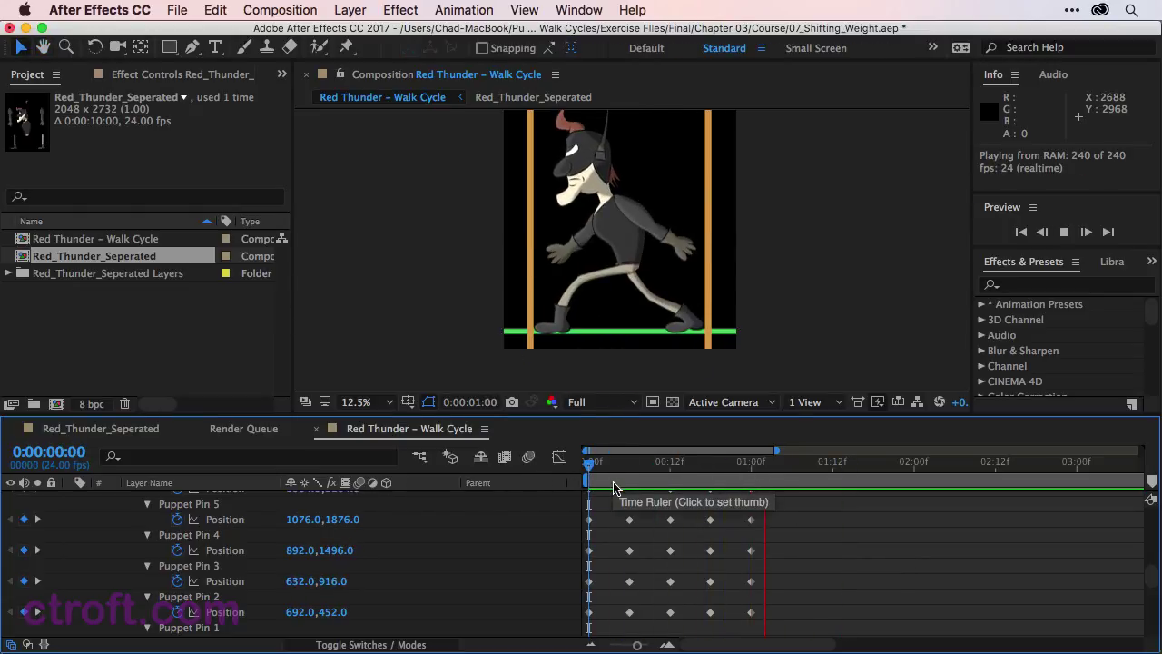
key(space)
Step: Move the current time to frame 23, just before the cycle's final keyframes
mouse_move(747, 481)
mouse_down()
mouse_move(583, 472)
mouse_move(746, 477)
mouse_up()
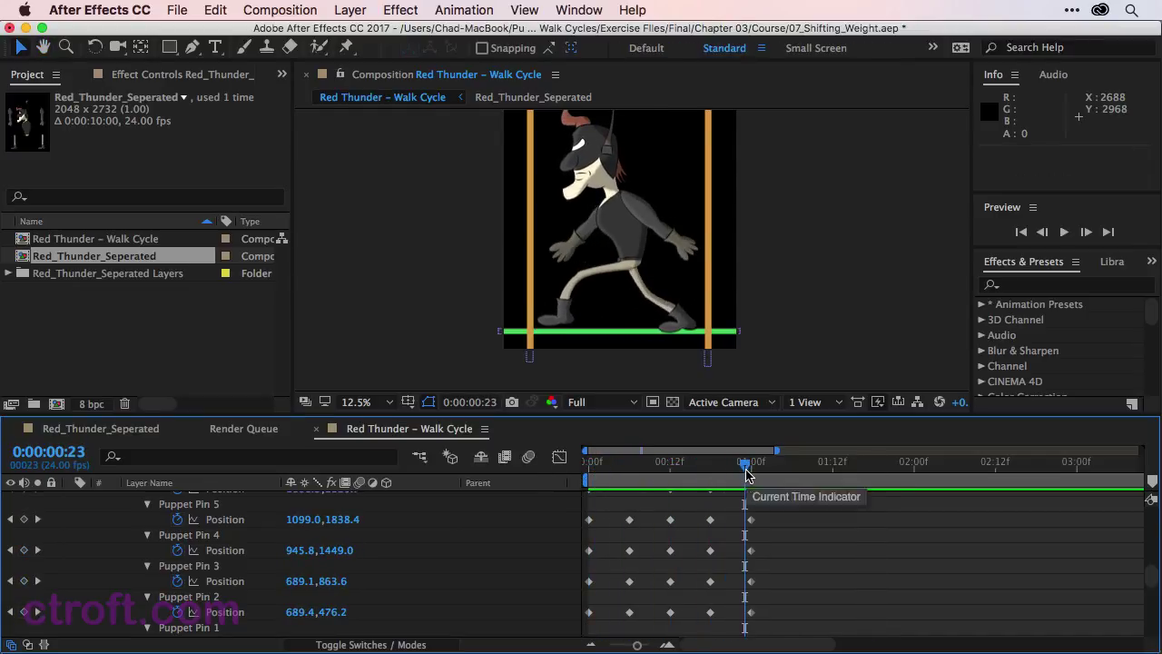